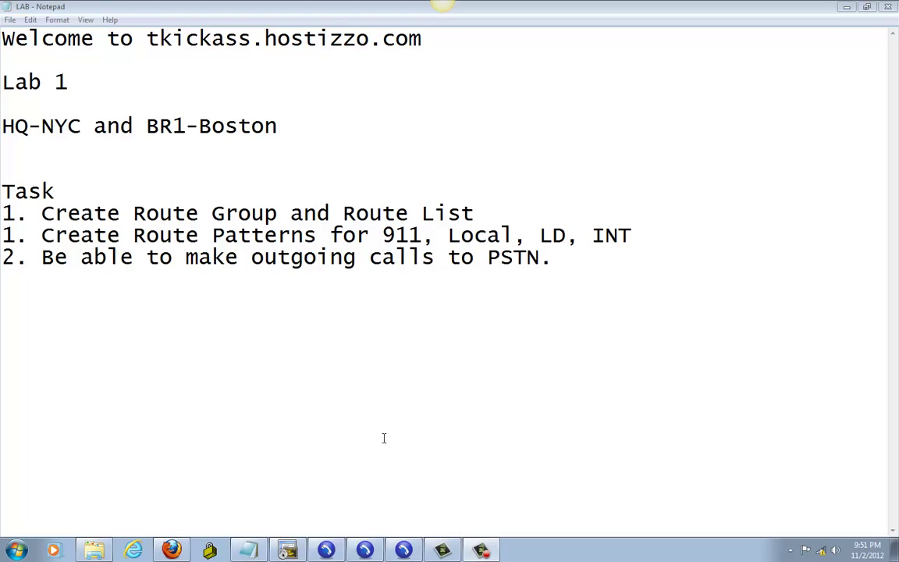
Step: Sign in to Cisco Unified CM Administration as administrator with the account password
click(173, 551)
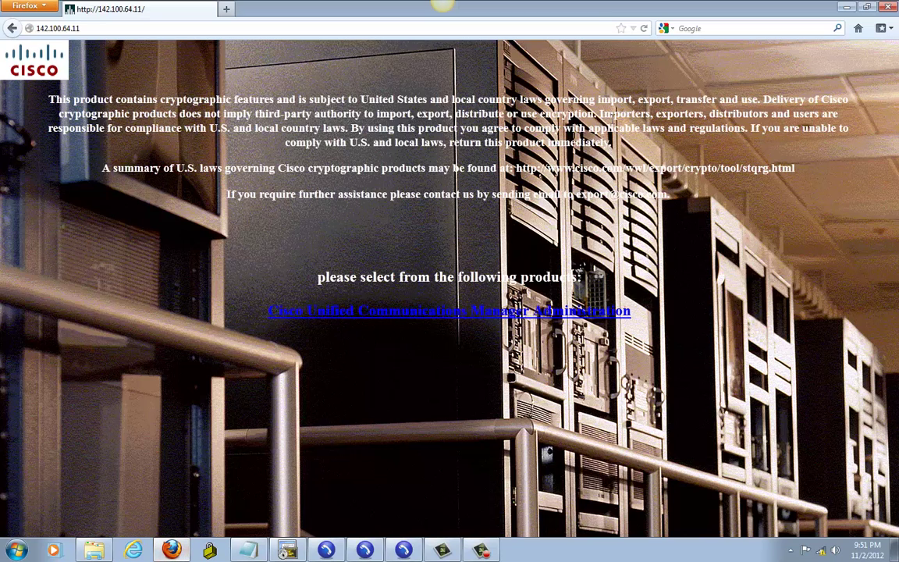
click(468, 312)
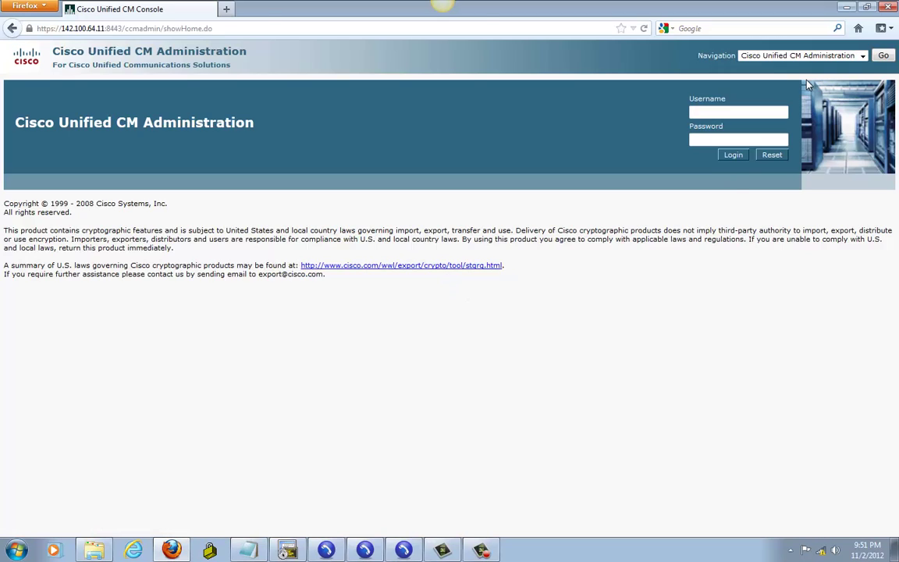
text(administrator)
key(Tab)
text(*********)
key(Return)
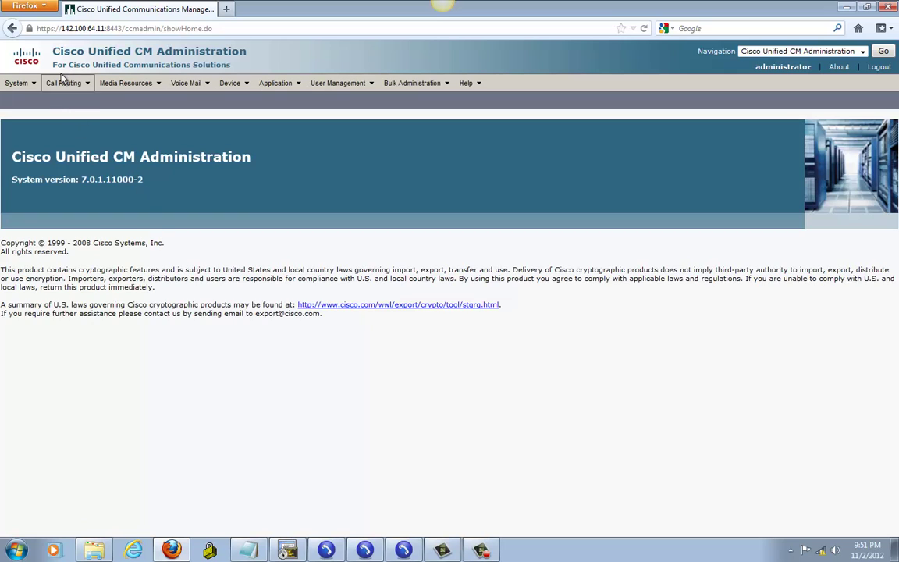
Step: Start a new route group from the Route Group list and name it rg-hq
click(69, 84)
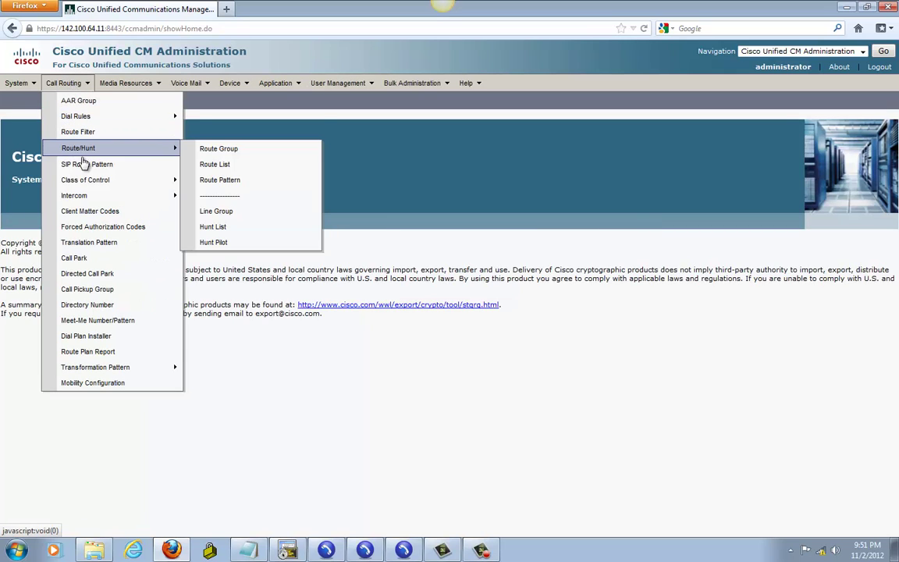
mouse_move(88, 150)
click(205, 148)
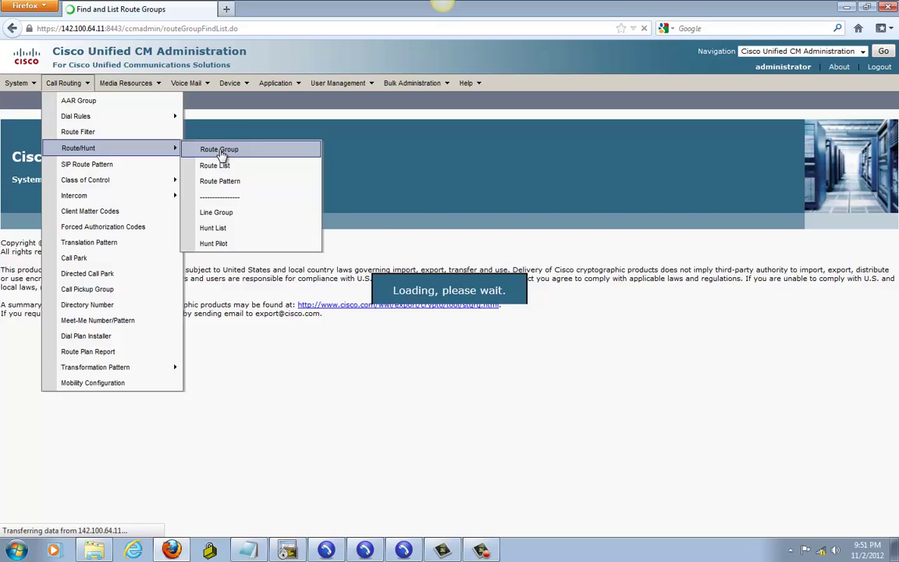
click(349, 170)
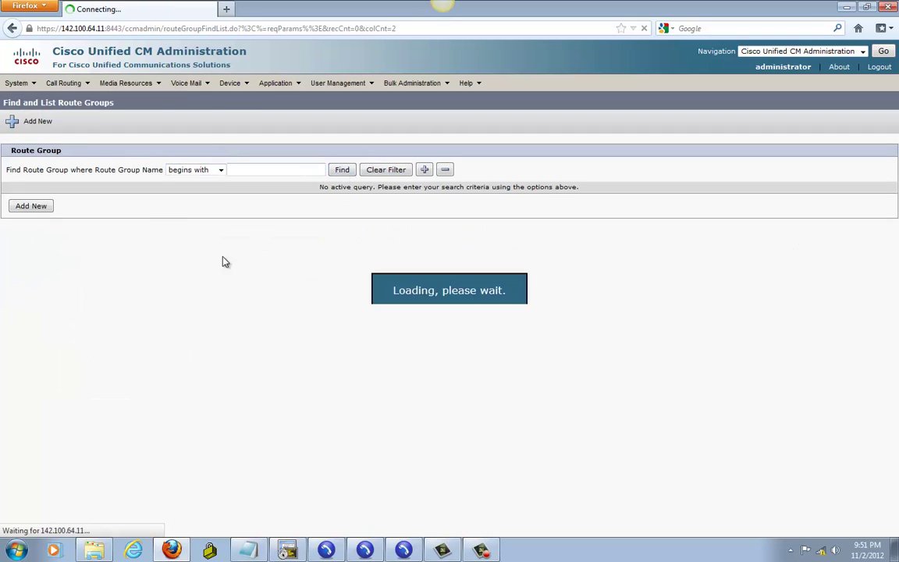
click(33, 251)
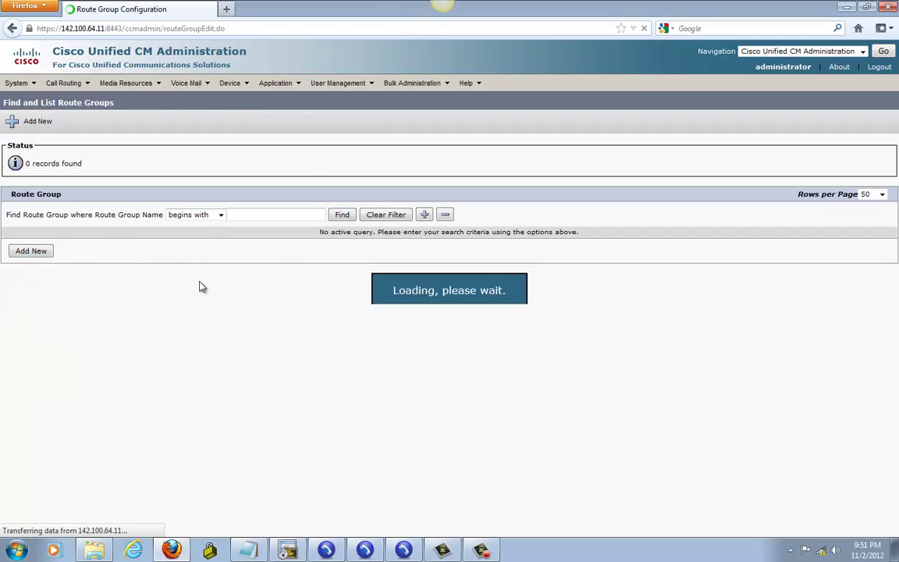
click(120, 167)
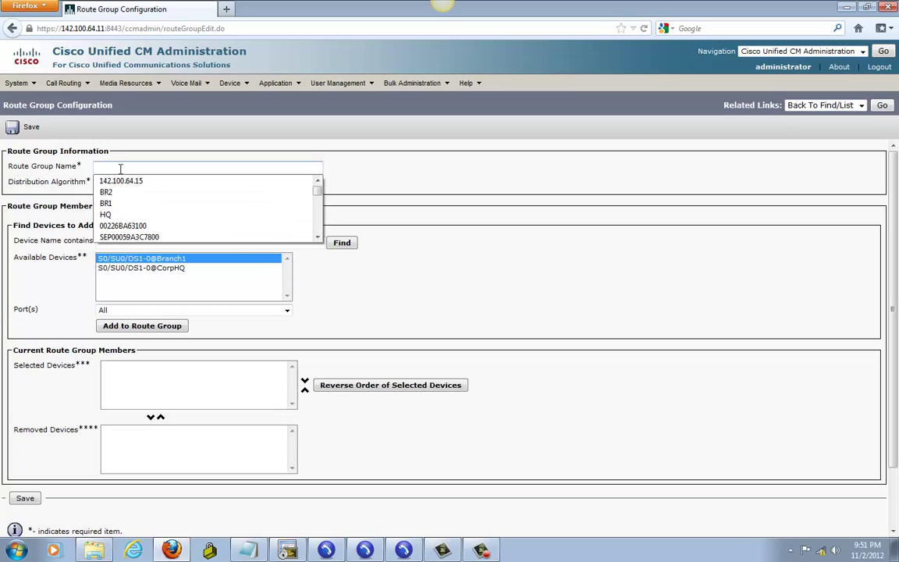
text(rg)
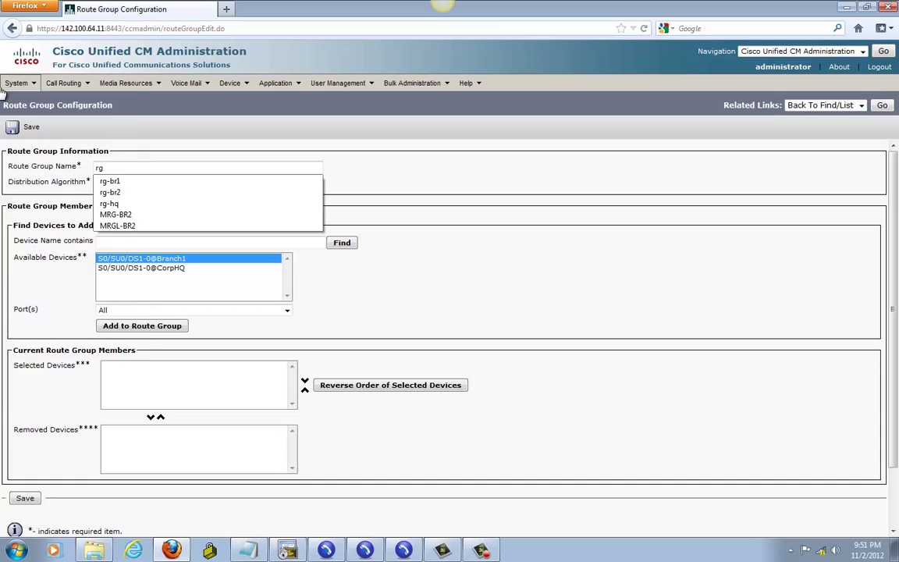
click(139, 206)
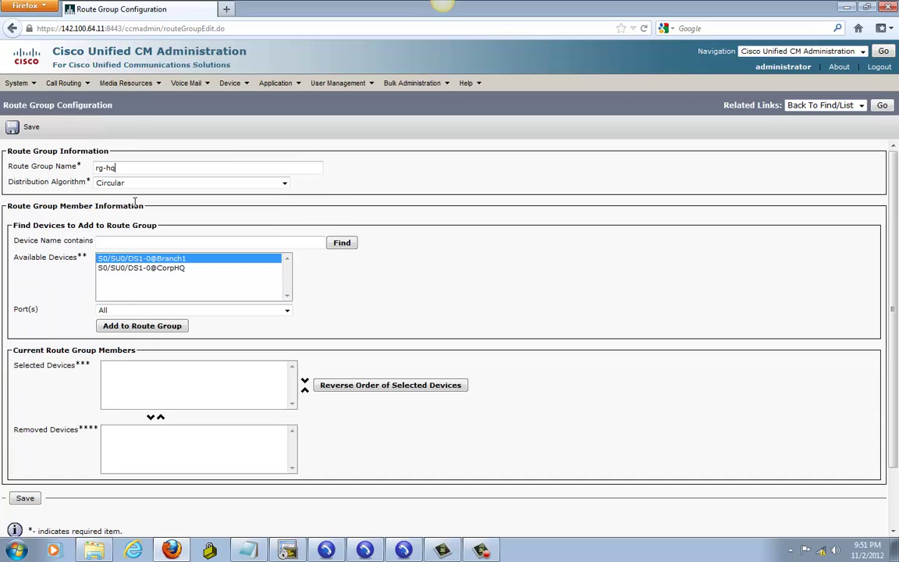
Step: Set Top Down distribution, add S0/SU0/DS1-0@CorpHQ as member, and save the route group
click(207, 187)
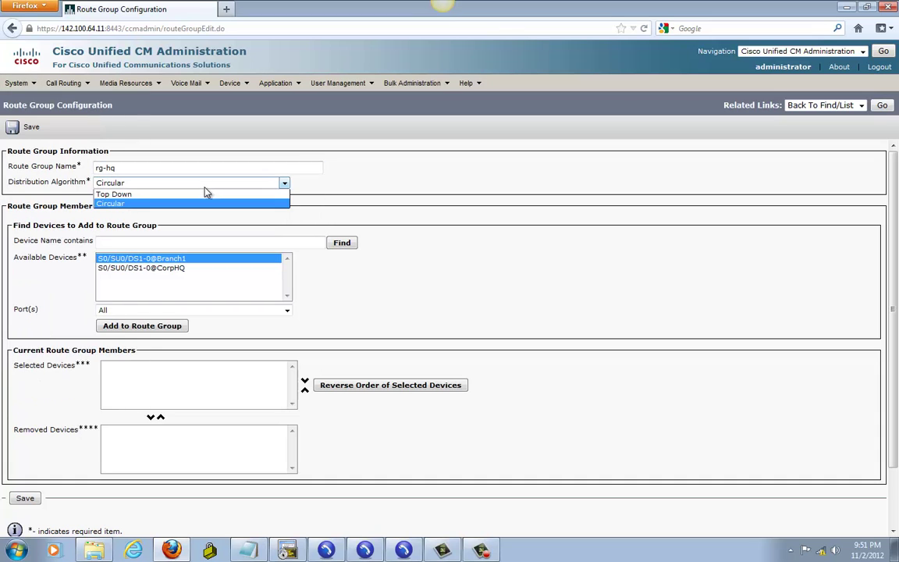
click(146, 196)
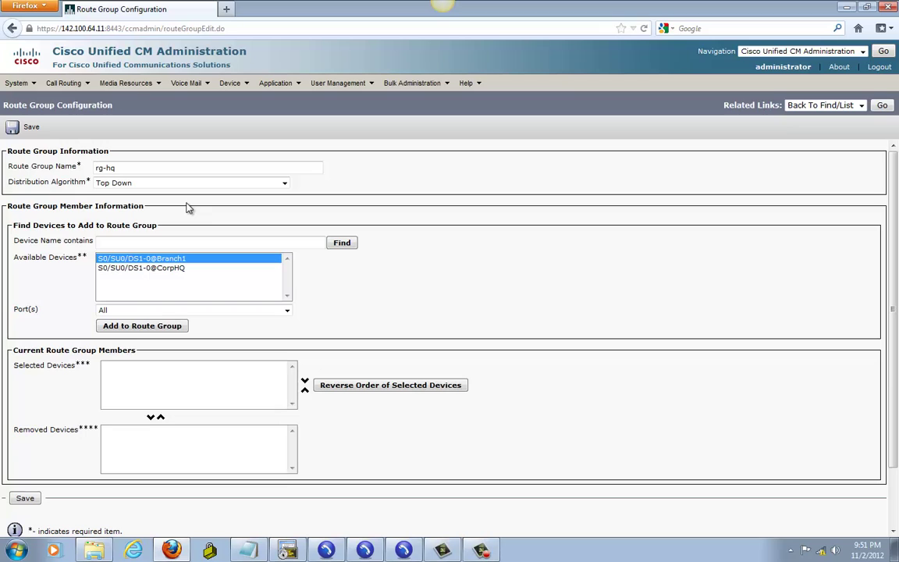
click(153, 268)
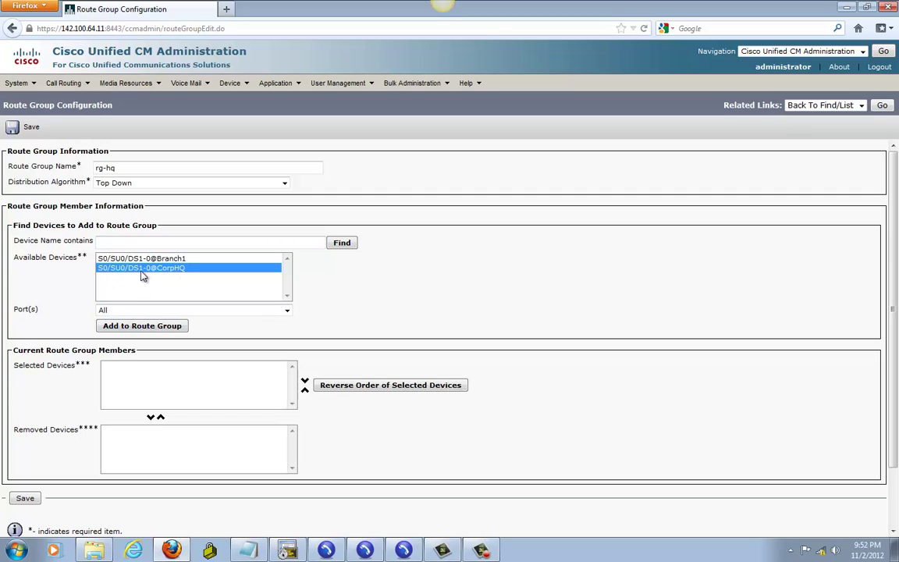
click(138, 327)
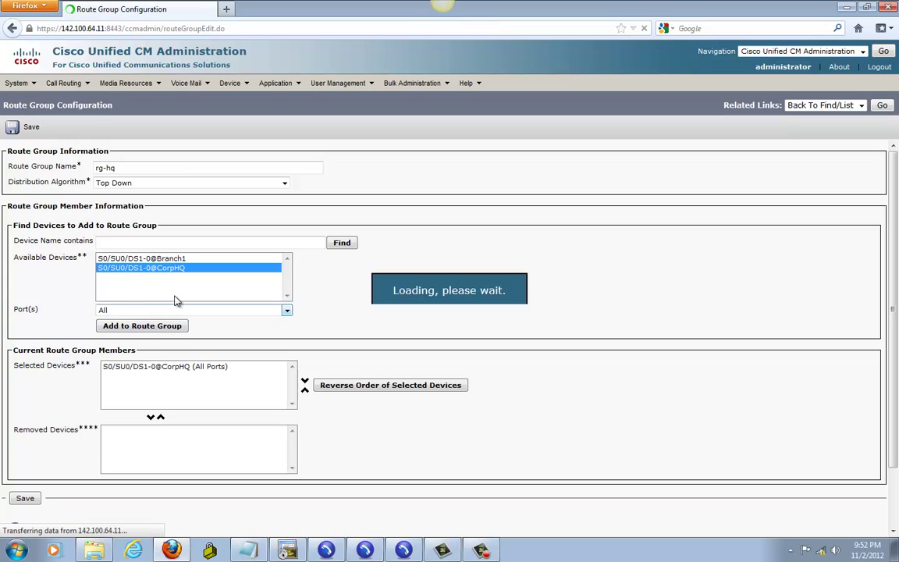
click(25, 498)
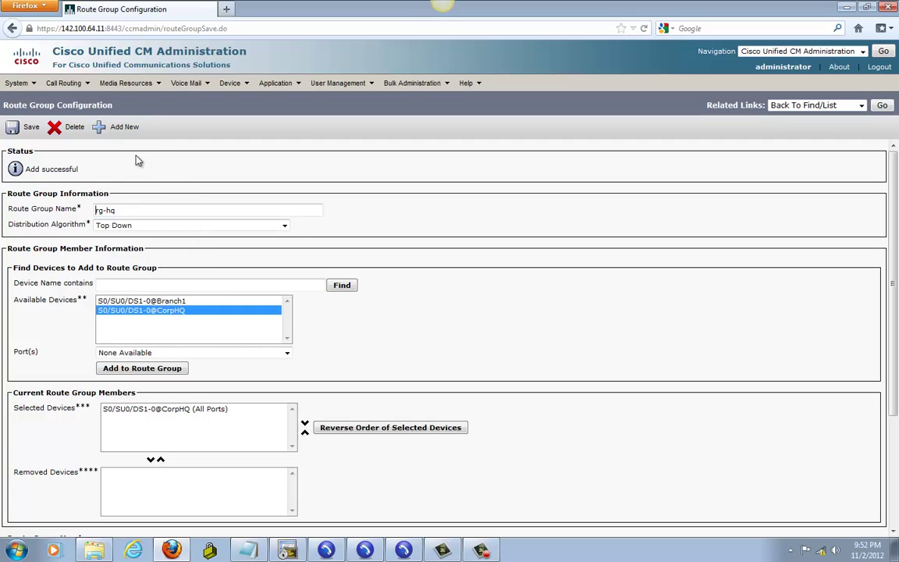
Step: Add route group rg-br1 with Top Down distribution and member S0/SU0/DS1-0@Branch1, then save
click(124, 128)
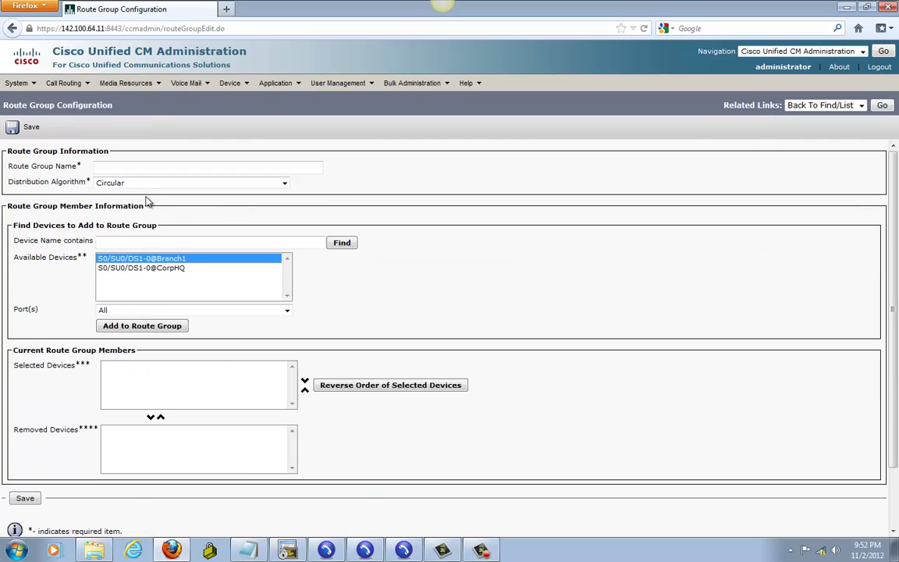
text(rg)
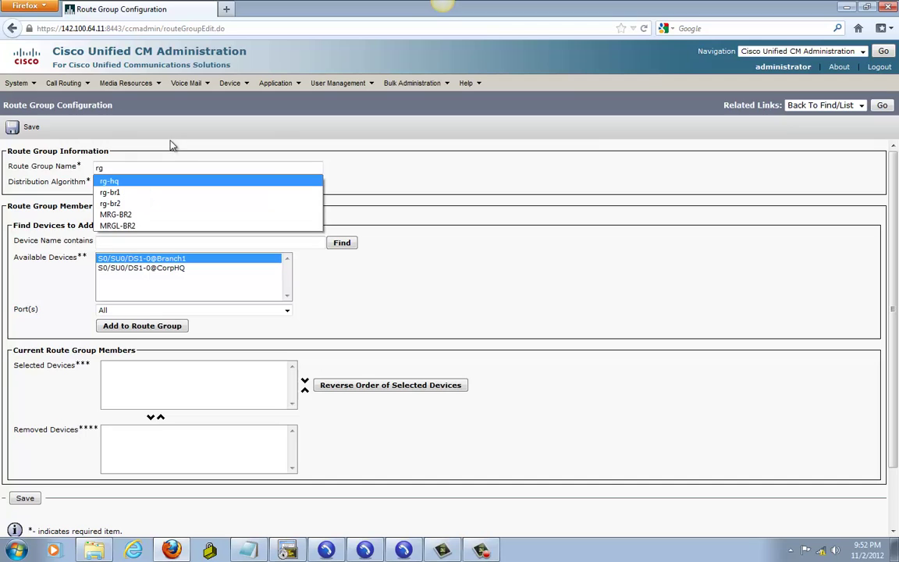
click(110, 193)
click(170, 183)
click(156, 194)
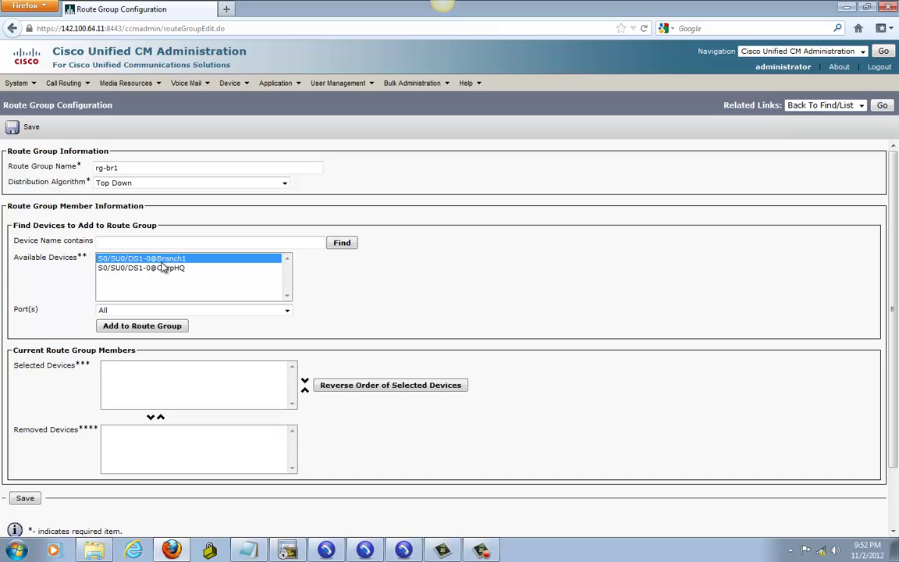
click(133, 326)
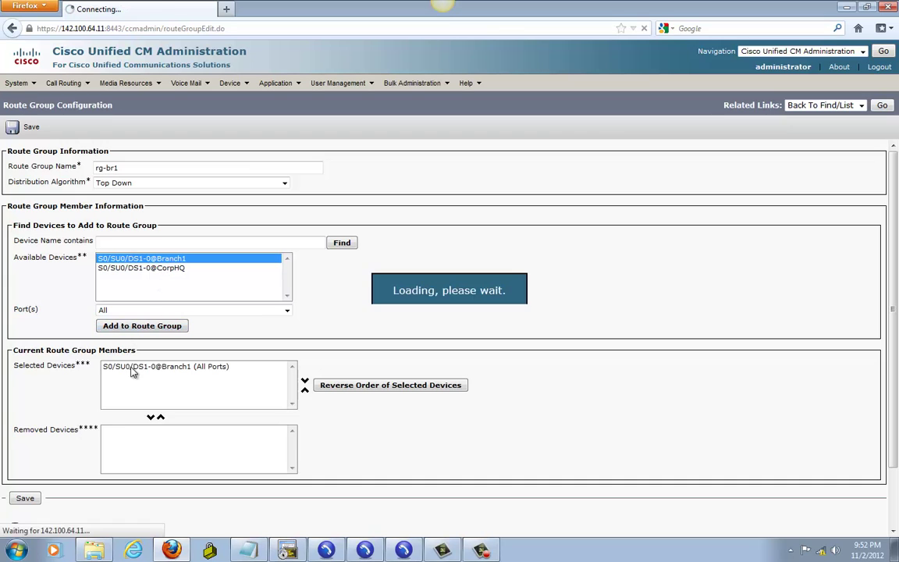
click(25, 498)
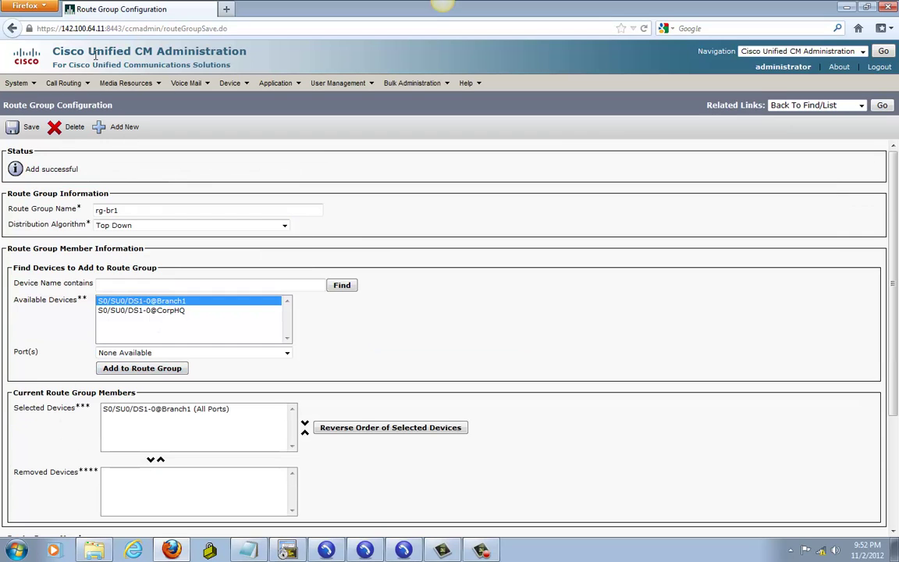
Step: Create and save a new route list rl-hq on the Sub-Pub Communications Manager group
mouse_move(71, 83)
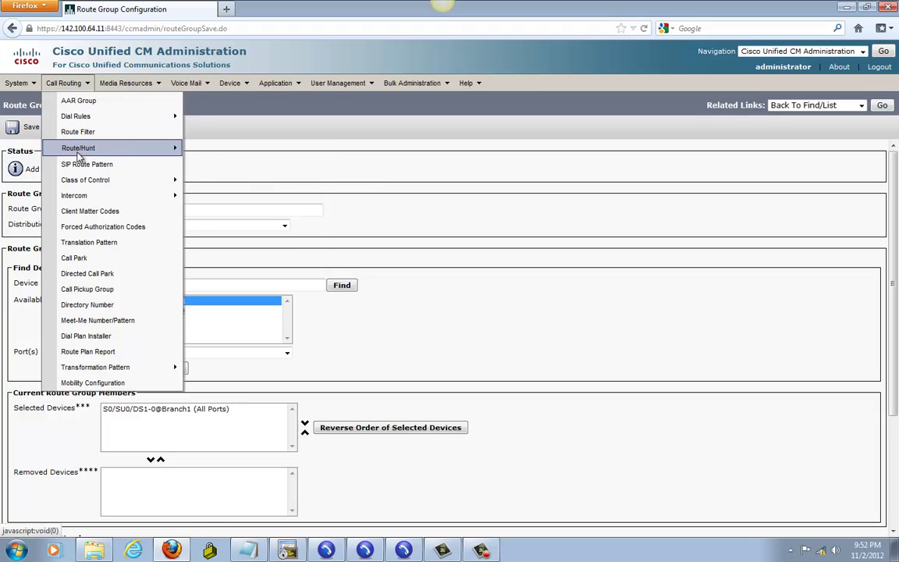
mouse_move(127, 149)
click(223, 167)
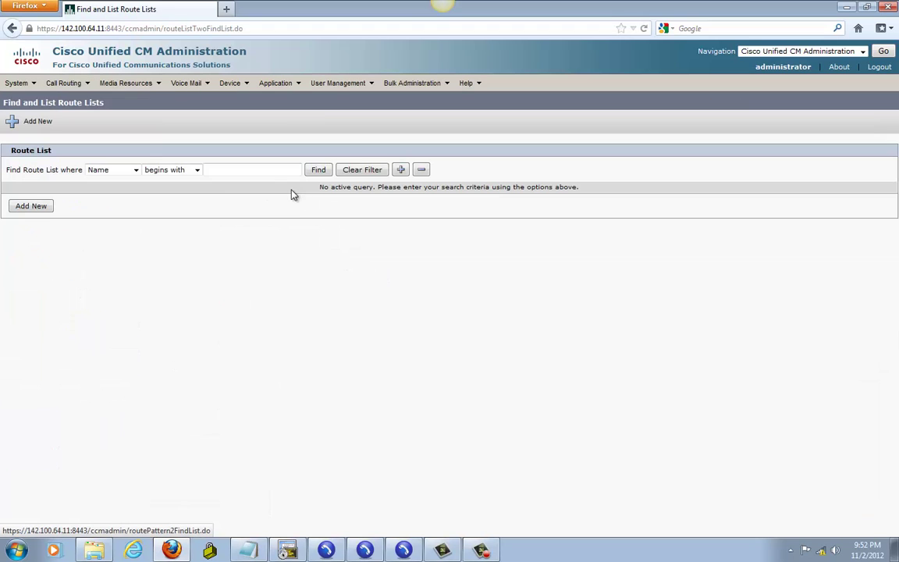
click(316, 172)
click(35, 251)
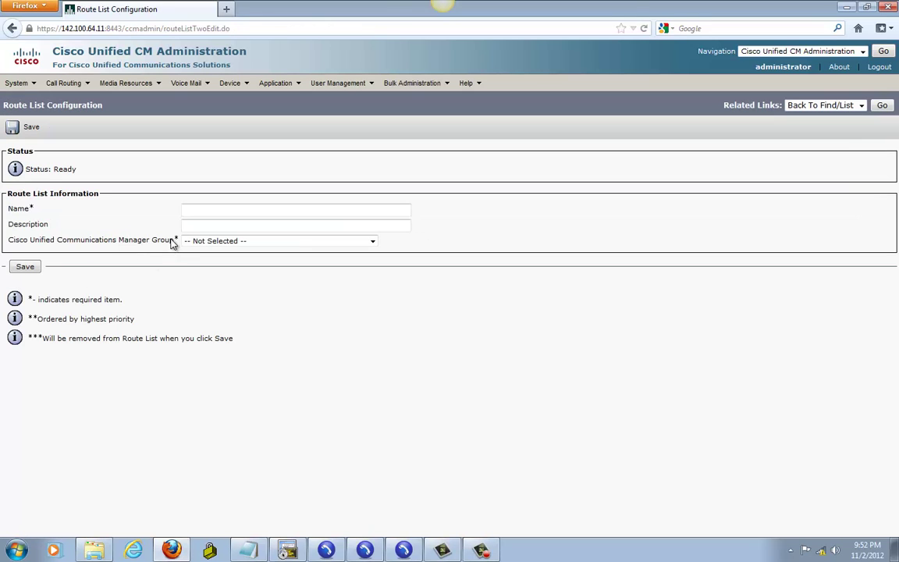
click(195, 208)
text(rl)
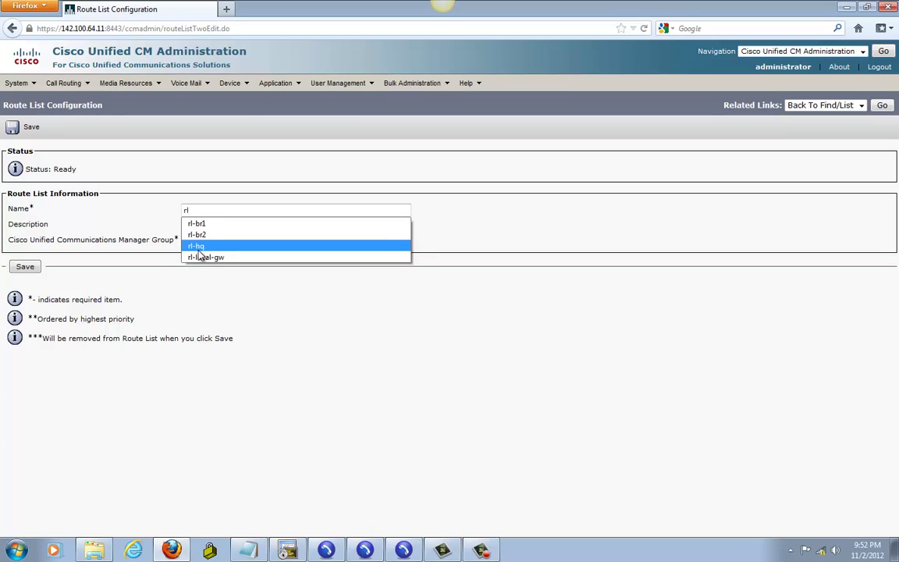
click(198, 247)
click(217, 240)
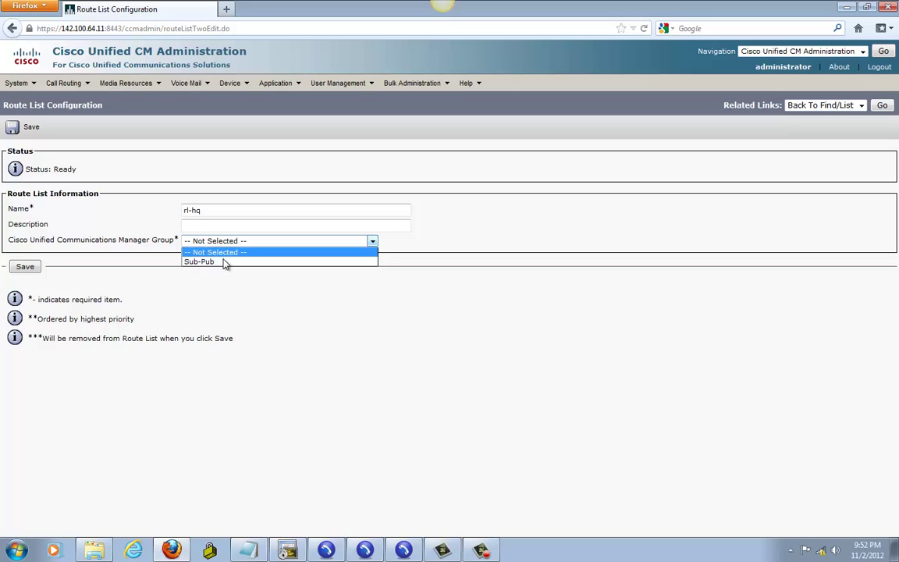
click(224, 261)
click(43, 270)
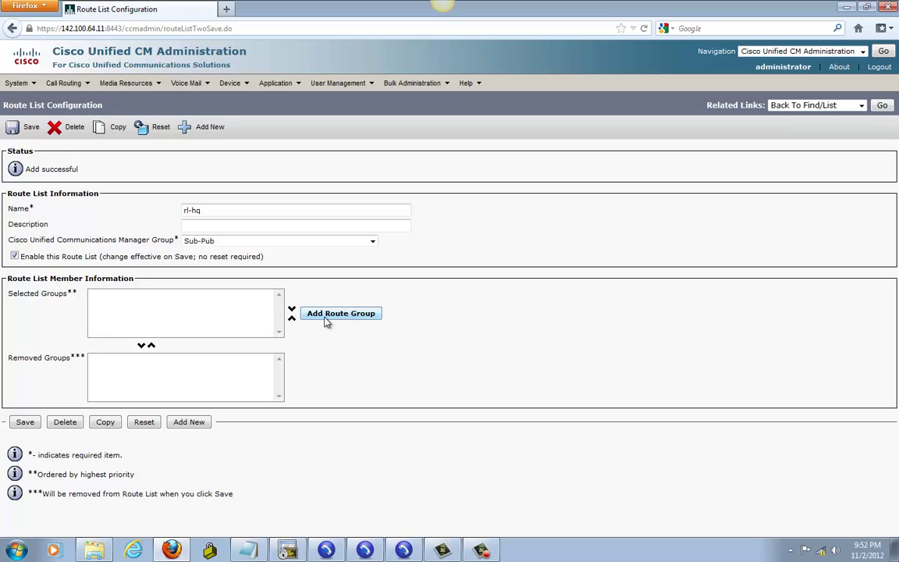
Step: Add rg-hq as the route list's route group member and confirm the save
click(324, 316)
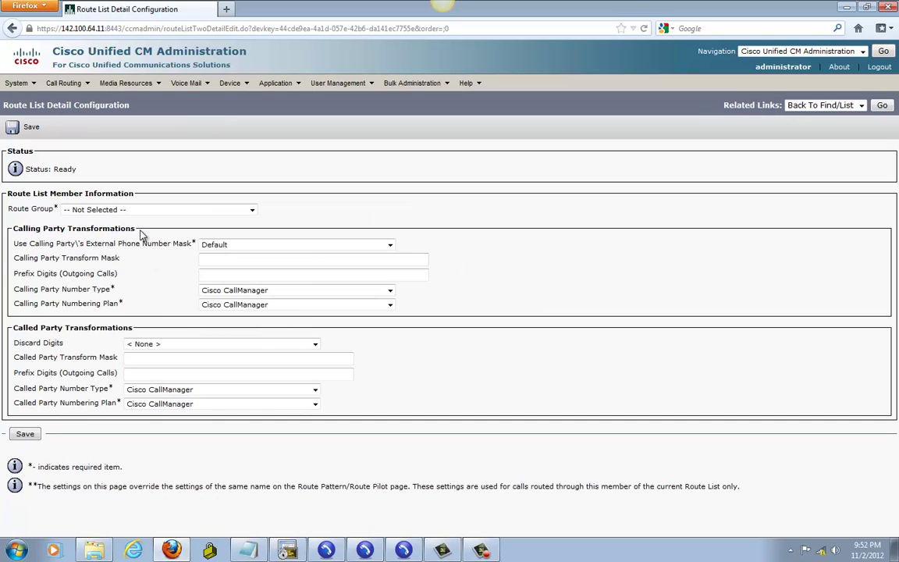
click(124, 213)
click(118, 257)
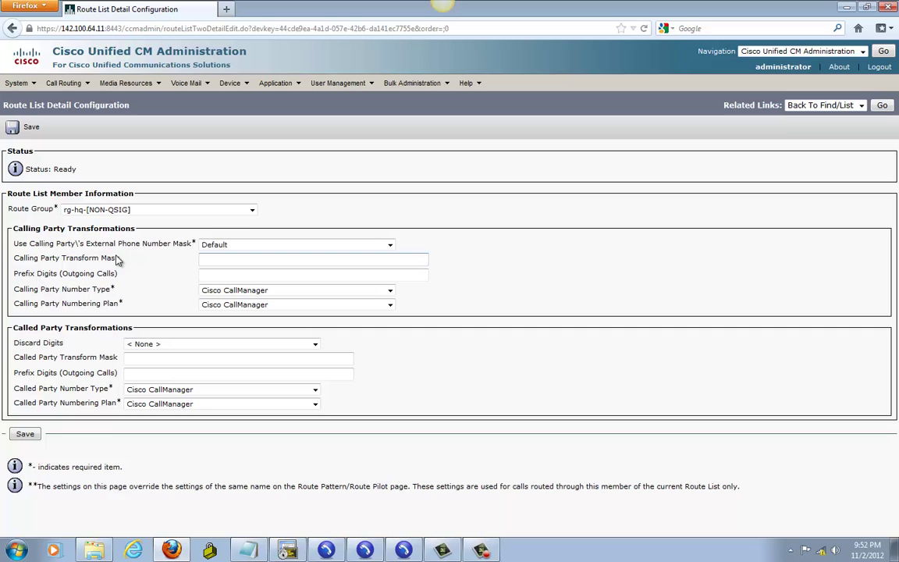
click(24, 434)
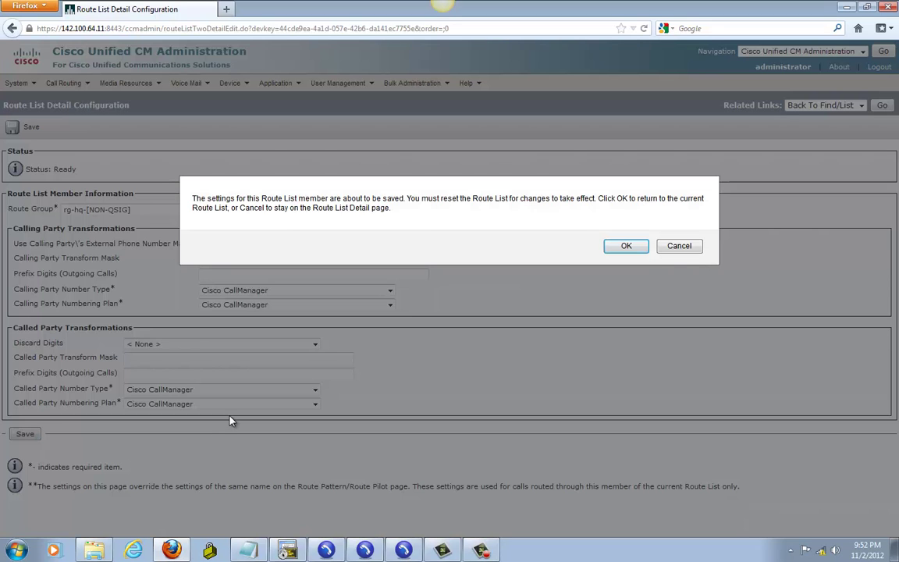
click(625, 247)
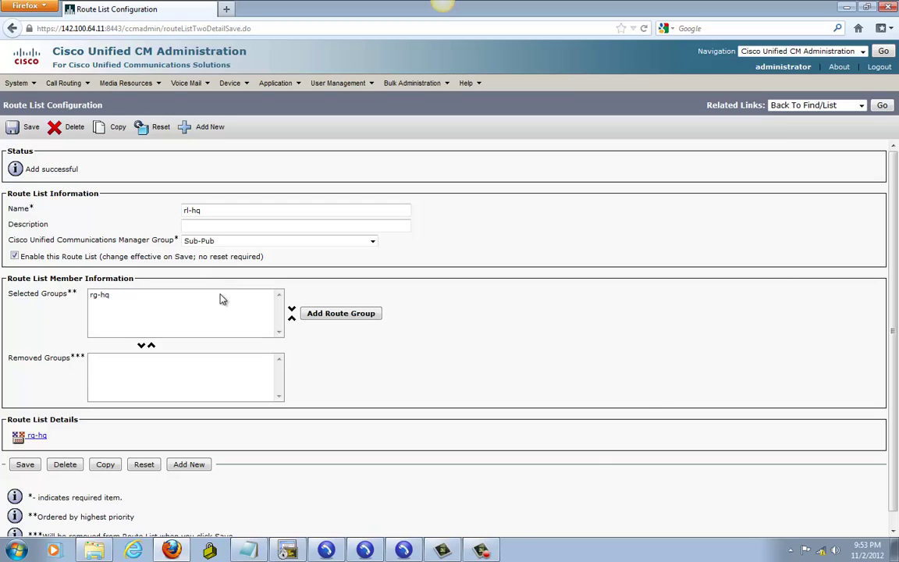
Step: Create and save a new route list rl-br1 on the Sub-Pub group
click(202, 127)
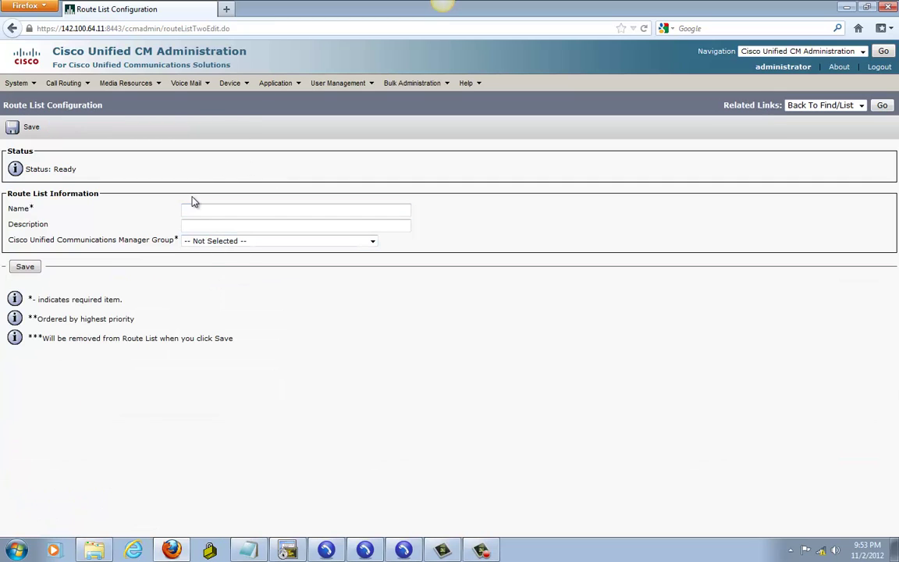
click(185, 224)
text(rl)
click(196, 235)
click(196, 241)
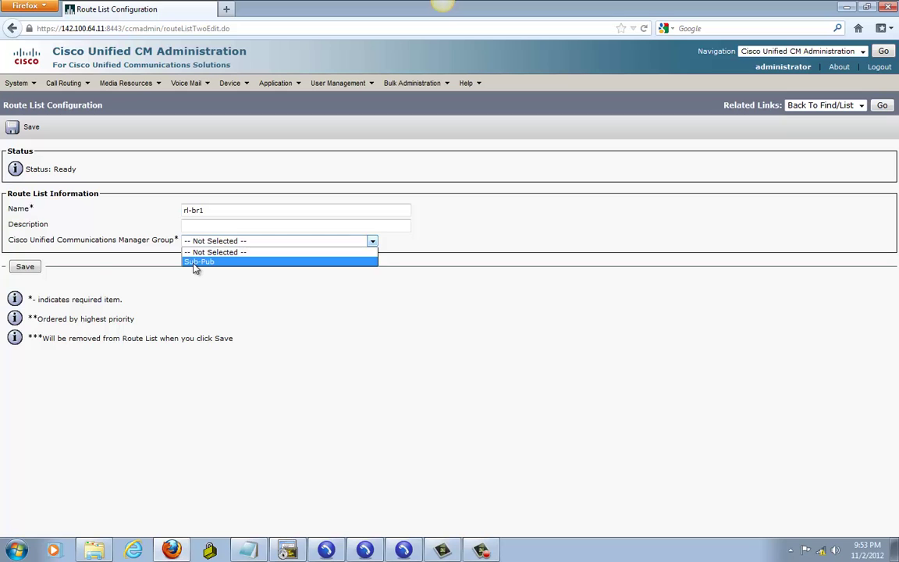
click(195, 263)
click(25, 266)
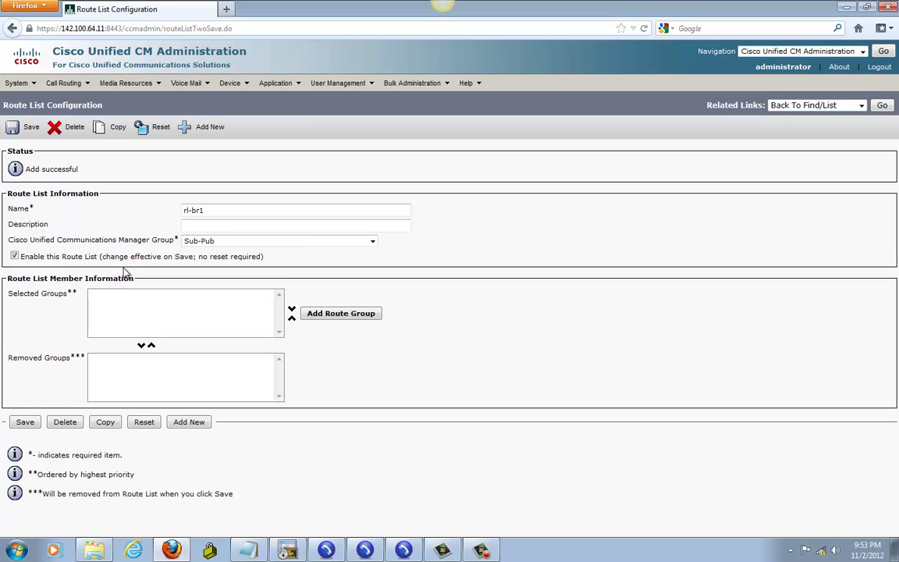
Step: Add rg-br1 as rl-br1's route group member and confirm the save
click(341, 313)
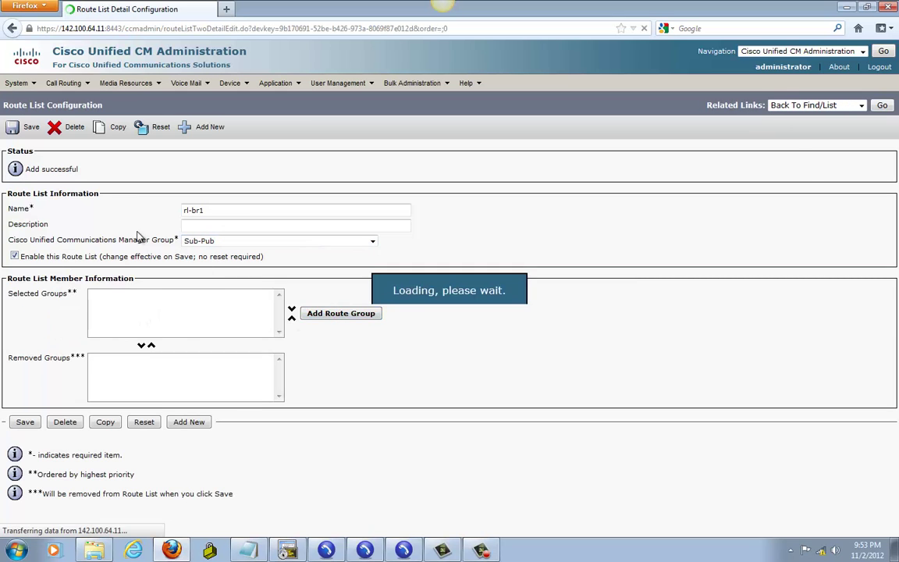
click(141, 209)
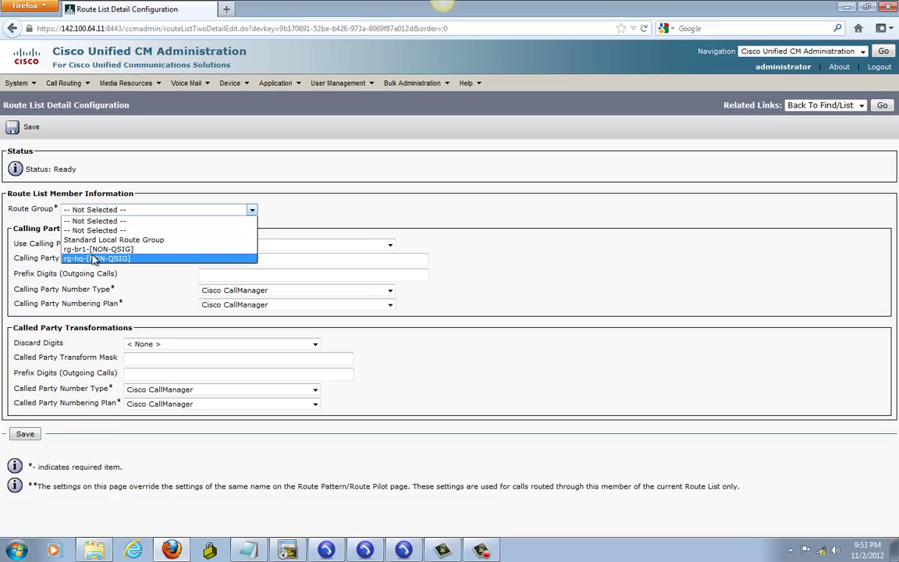
click(85, 249)
click(26, 434)
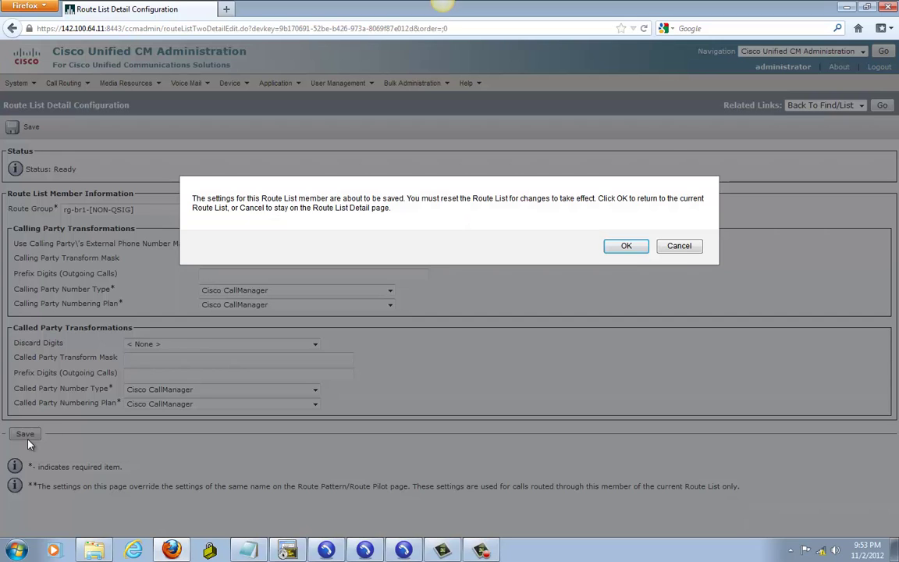
click(626, 246)
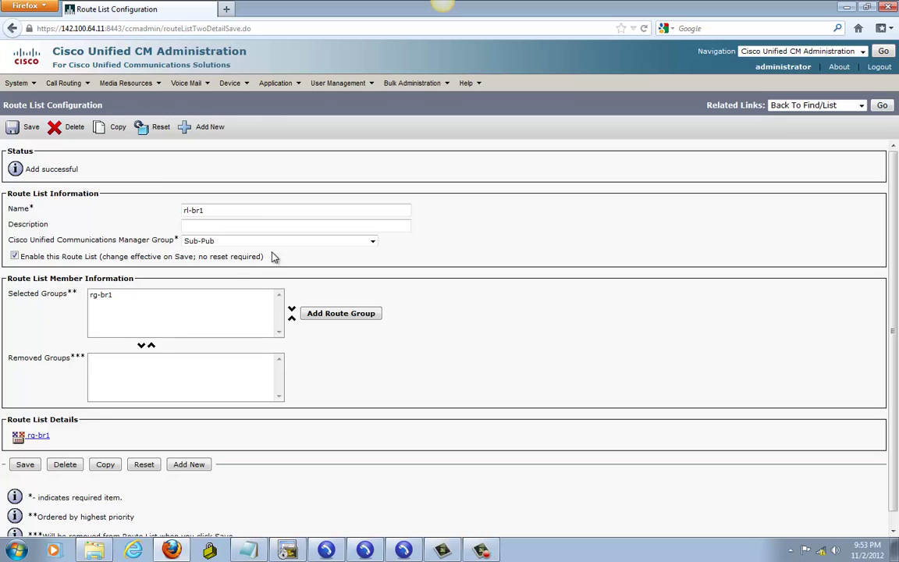
click(207, 127)
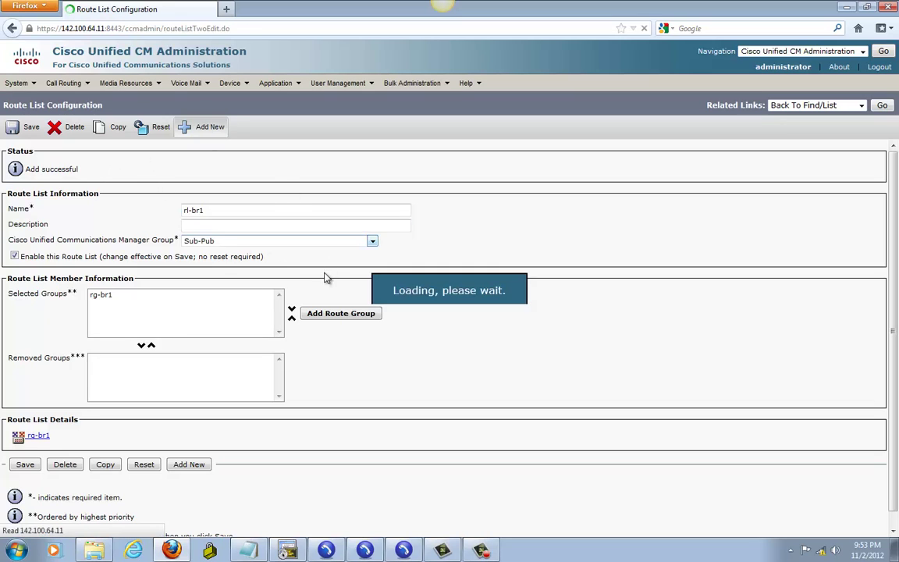
Step: Name the new route list rl-local-gw on the Sub-Pub group and save it
click(205, 209)
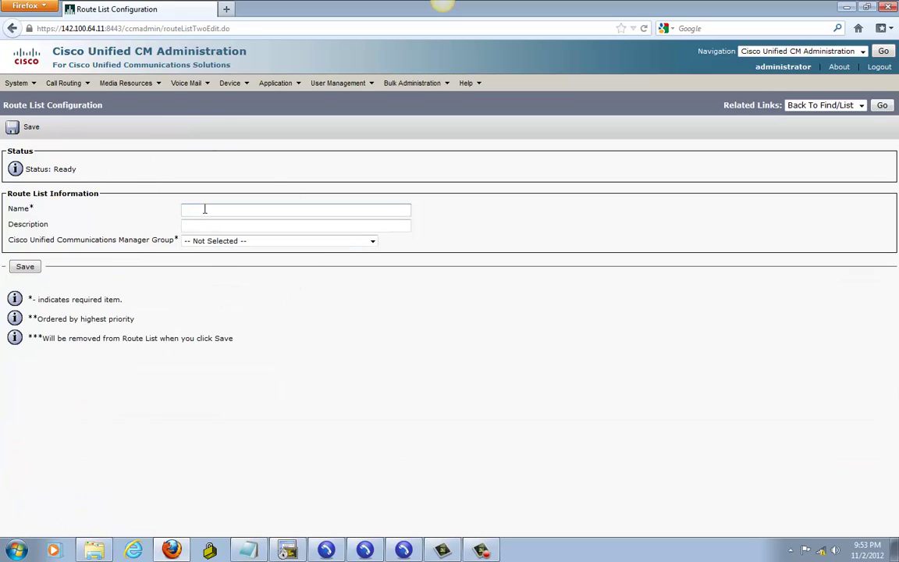
text(r)
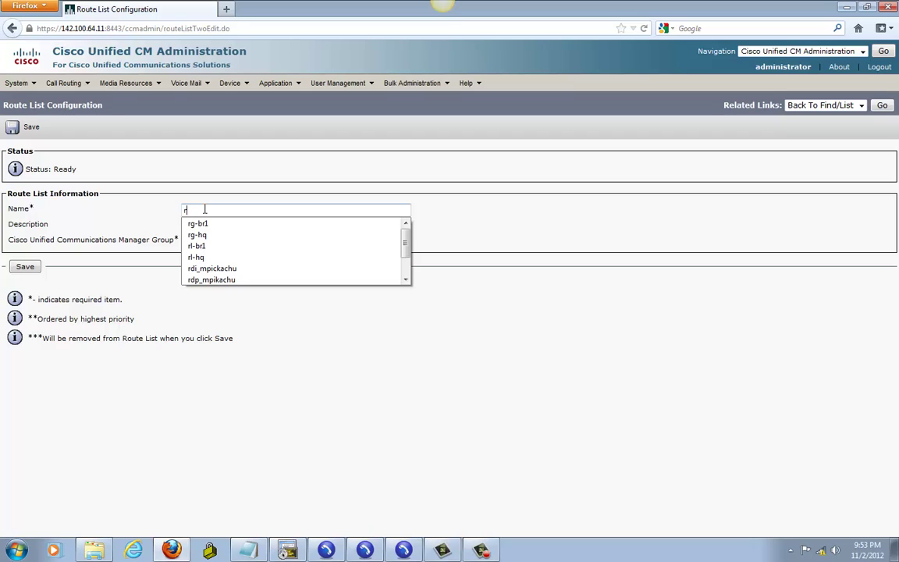
text(l-lo)
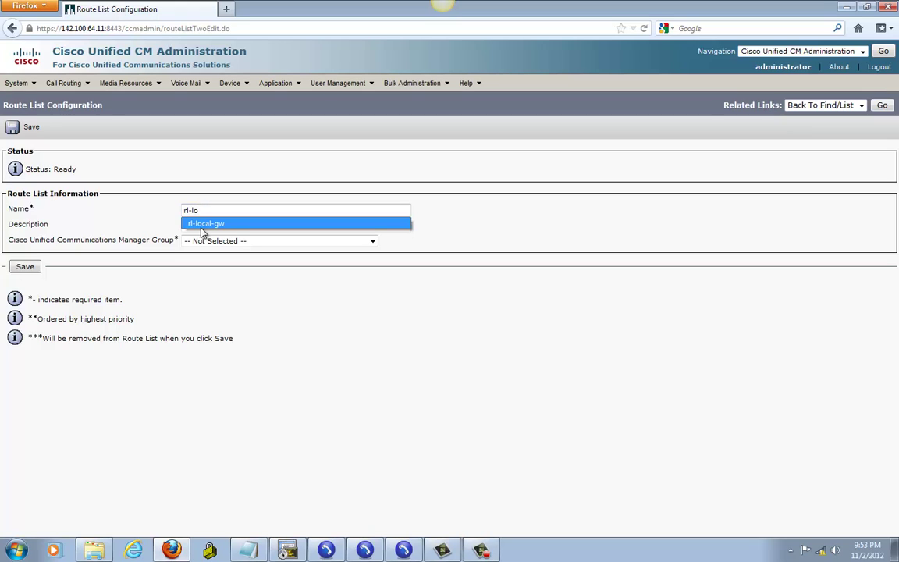
click(201, 225)
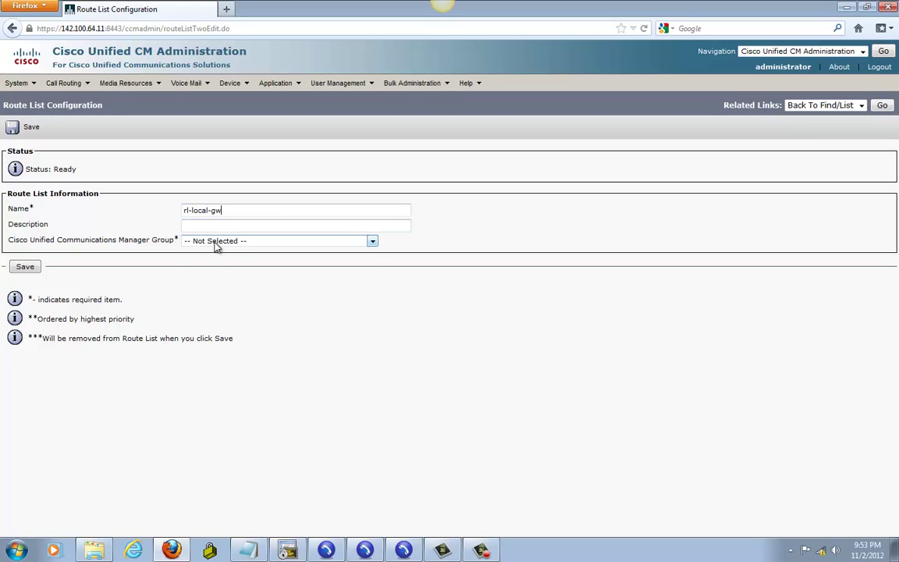
click(217, 243)
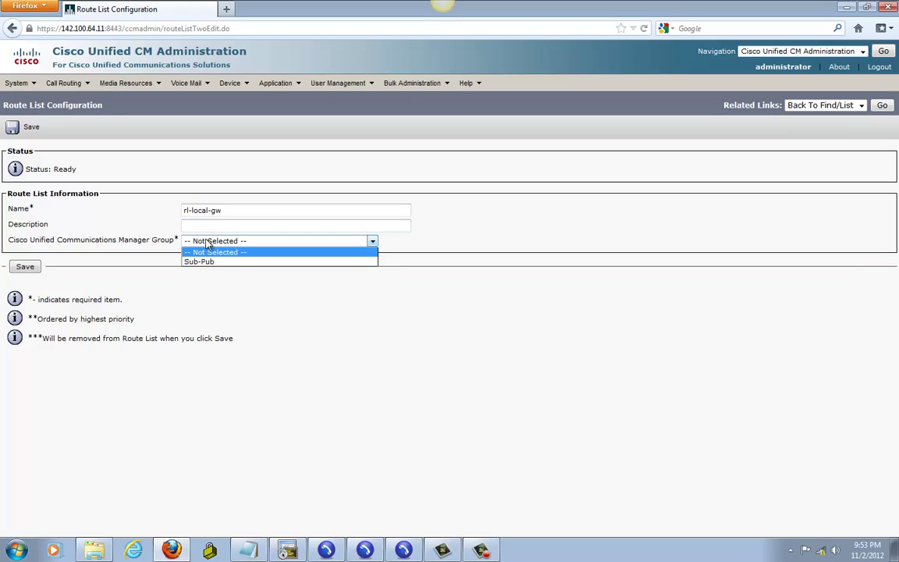
click(193, 264)
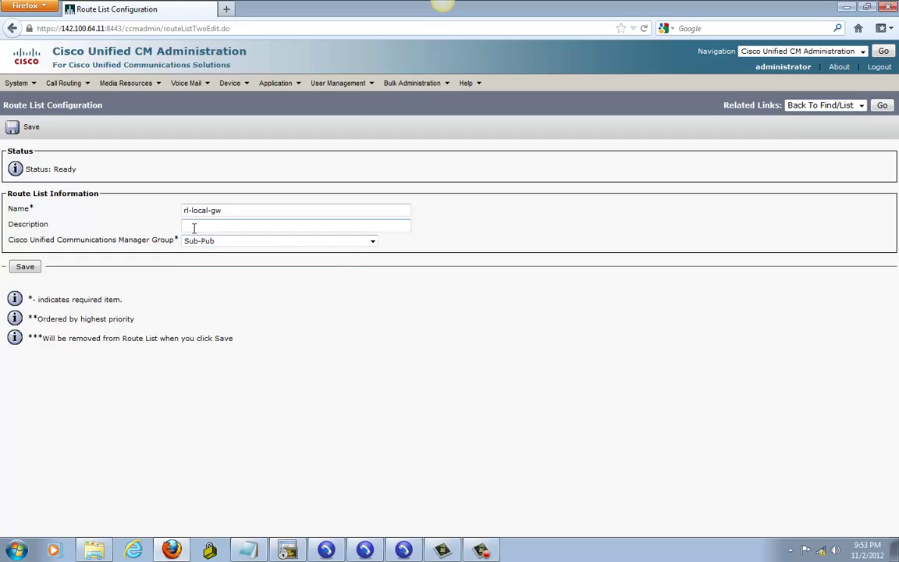
click(194, 227)
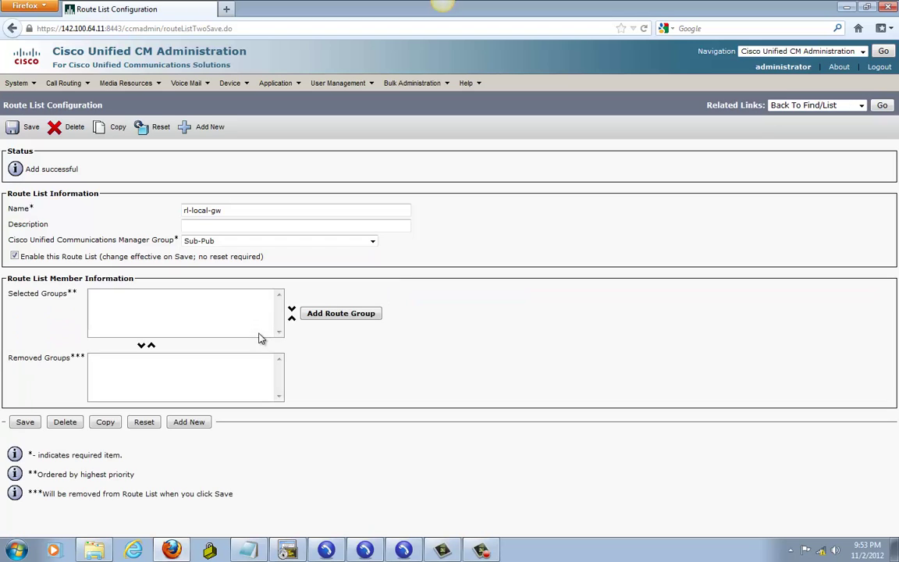
Step: Add Standard Local Route Group as rl-local-gw's member and confirm the save
click(327, 316)
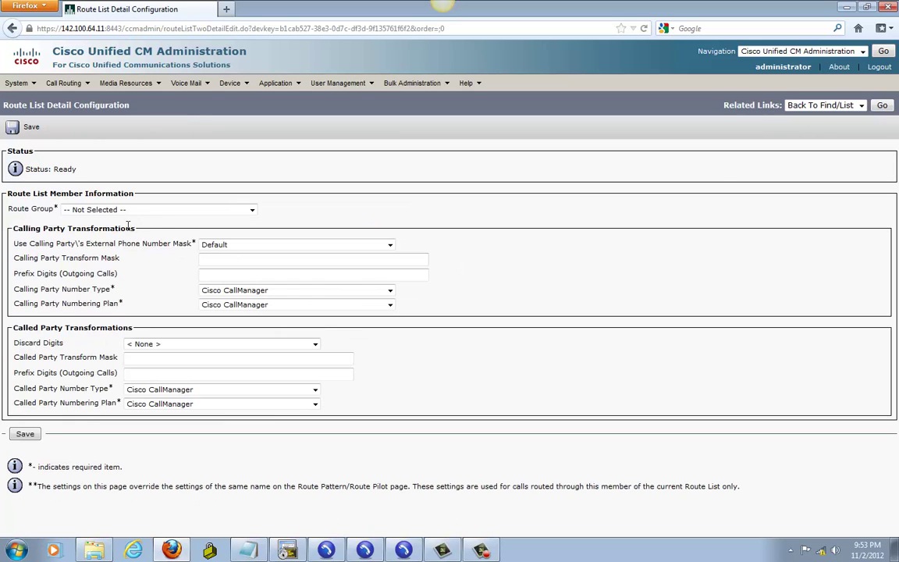
click(123, 209)
click(115, 240)
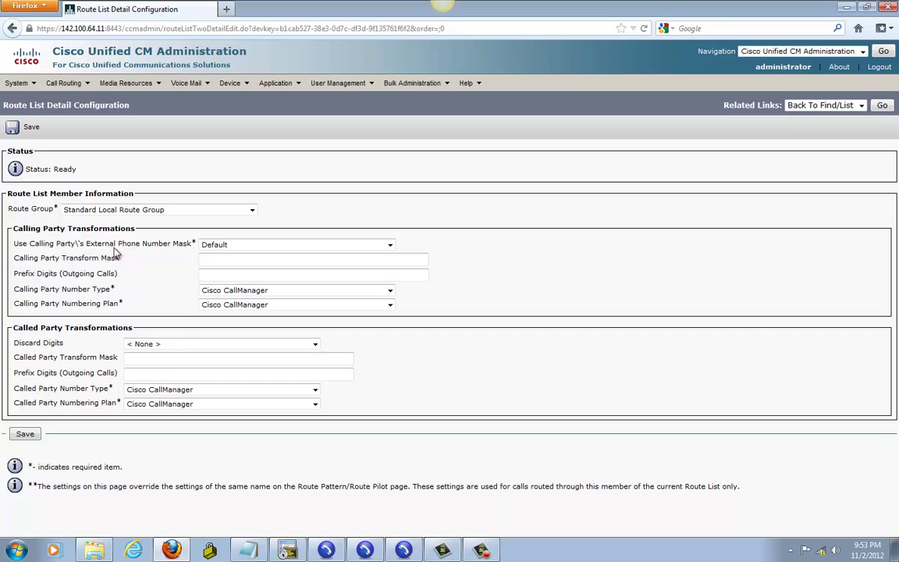
click(25, 435)
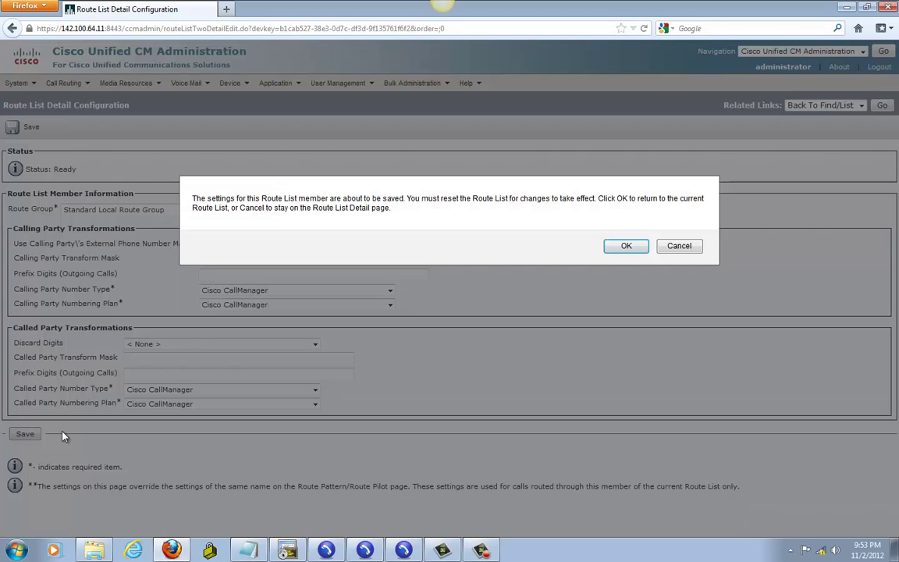
click(626, 246)
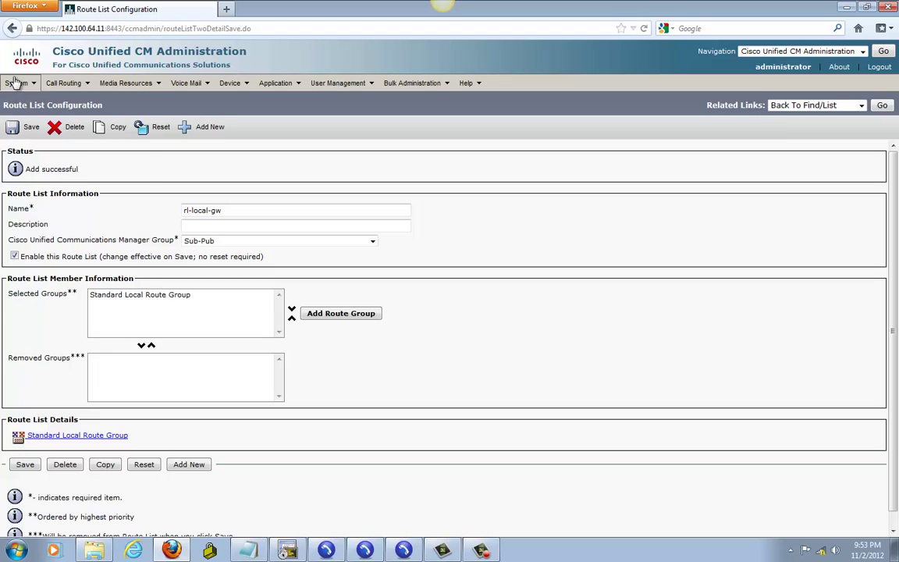
Step: Set the HQ device pool's Local Route Group to rg-hq and save
mouse_move(16, 85)
click(37, 208)
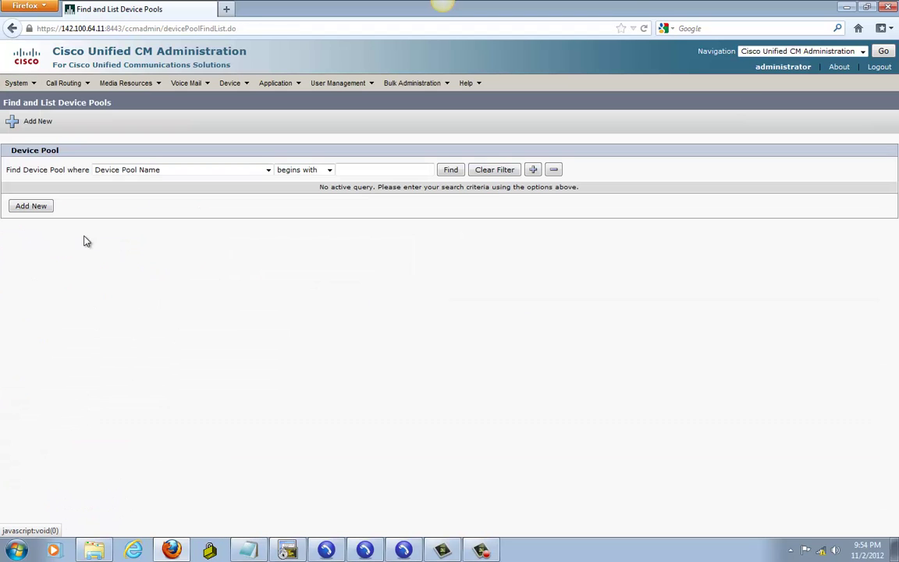
click(451, 172)
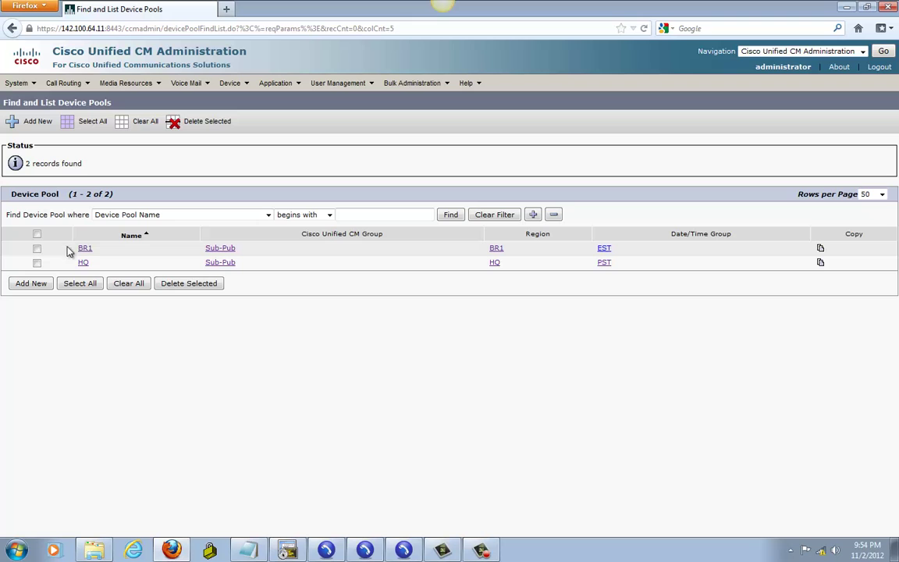
click(83, 262)
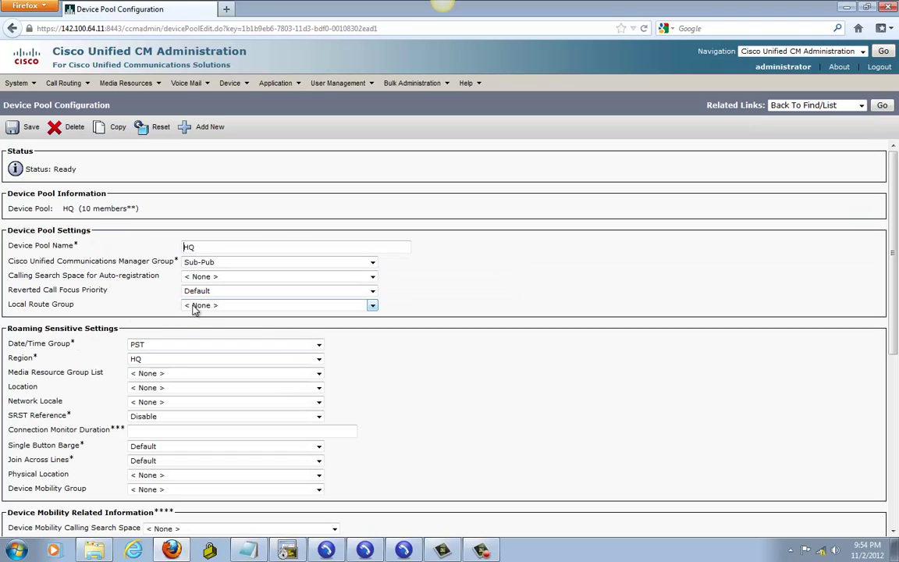
click(204, 306)
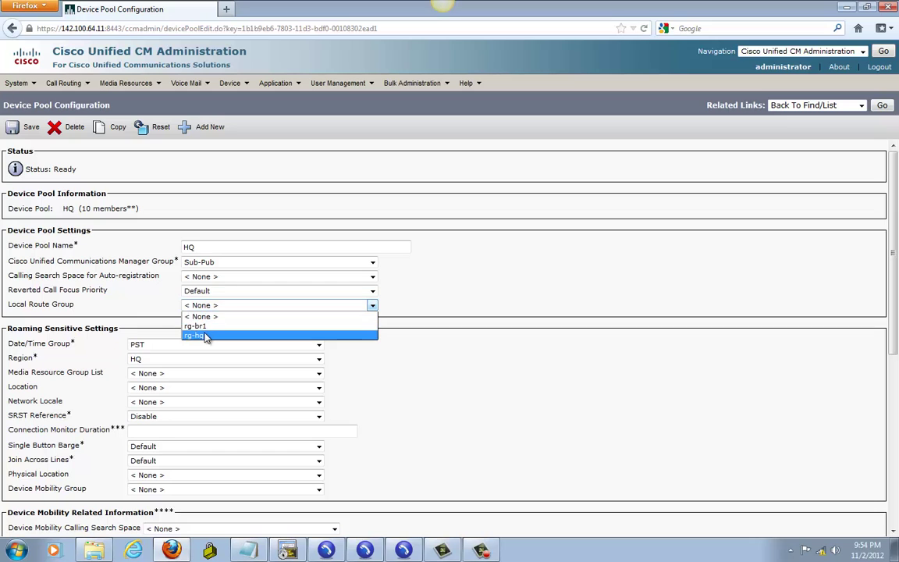
click(204, 336)
click(32, 126)
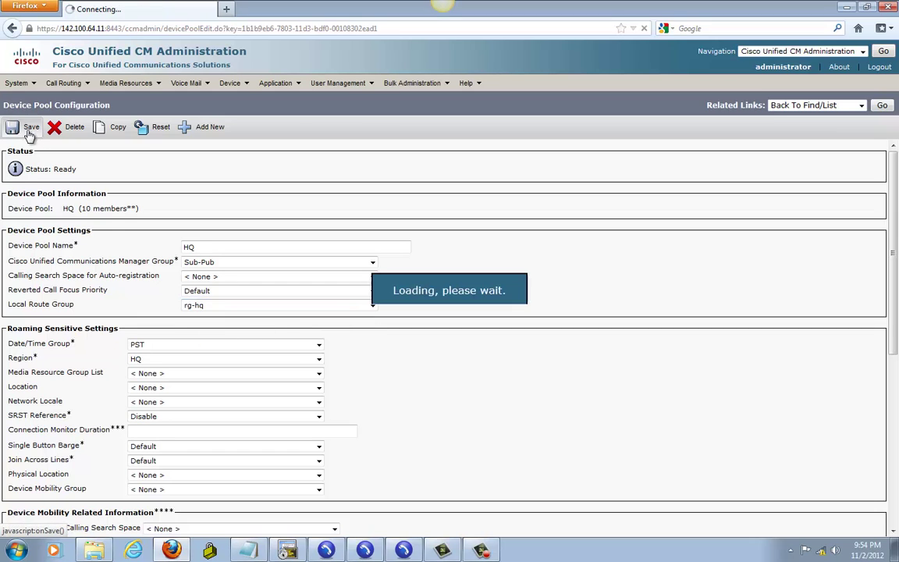
Step: Reset the HQ device pool's devices to apply the change
click(152, 127)
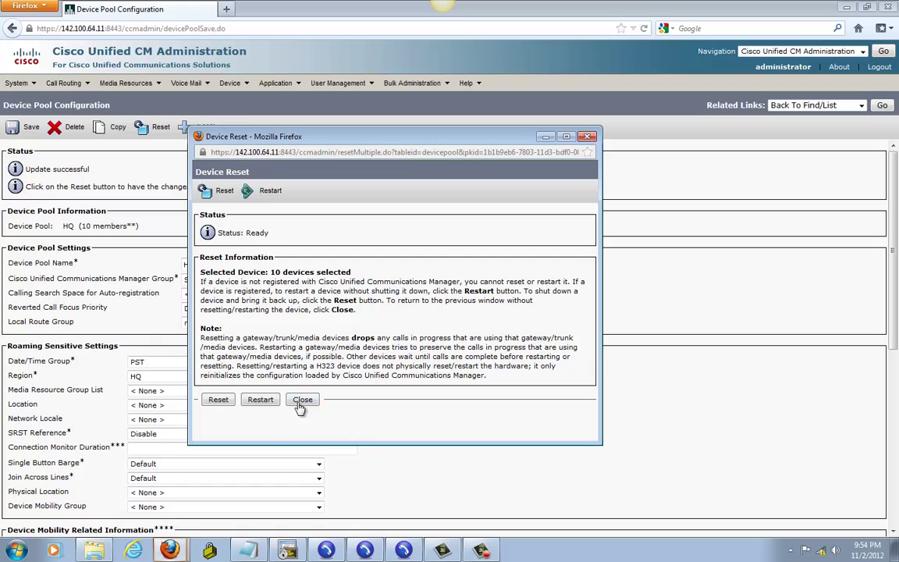
click(219, 402)
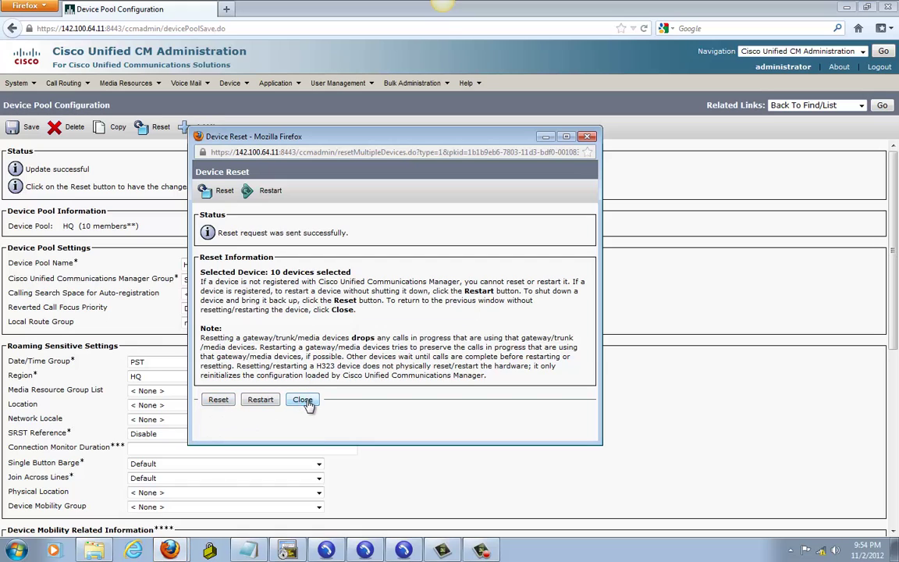
click(304, 400)
Step: Open the BR1 device pool from the list, set Local Route Group to rg-br1, and save
click(884, 105)
click(84, 248)
click(202, 304)
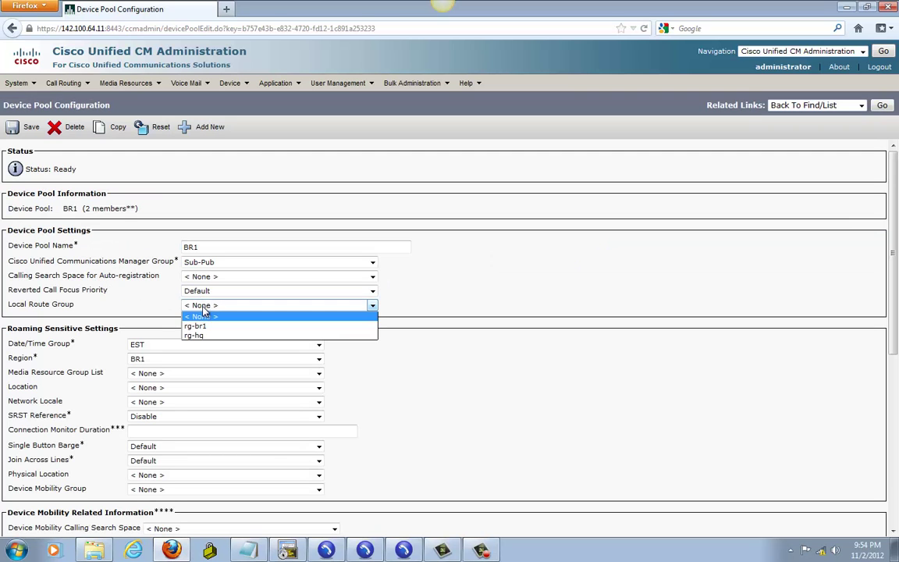
click(198, 327)
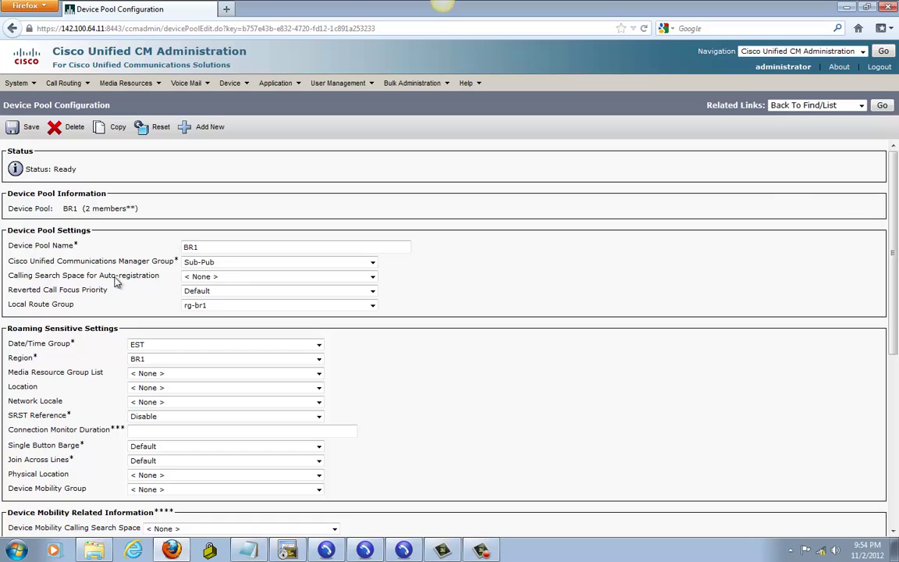
click(25, 129)
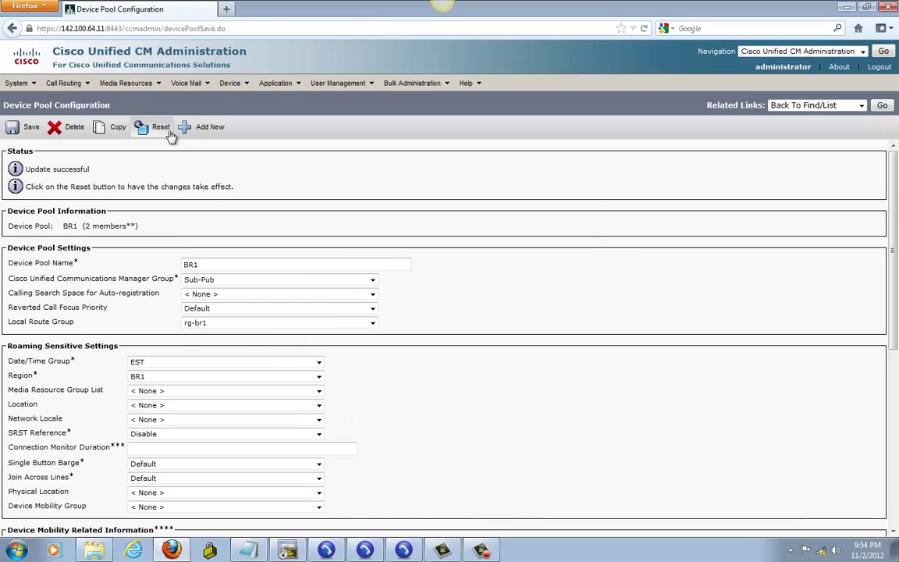
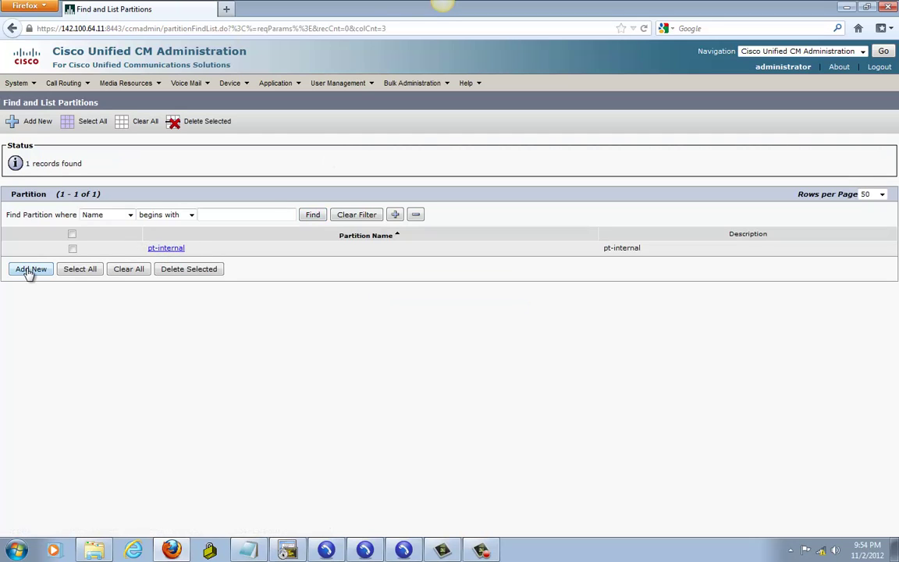
Step: Add partitions pt-nanp-911, pt-nanp-local, pt-nanp-ld and pt-nanp-int in one entry and save them
click(28, 268)
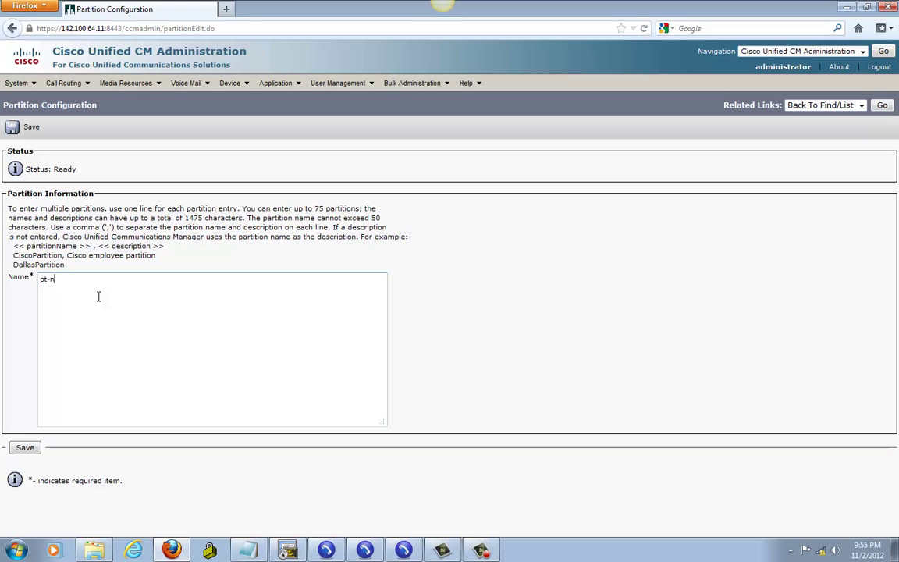
text(ap)
text(p-lo)
text(cal)
key(Return)
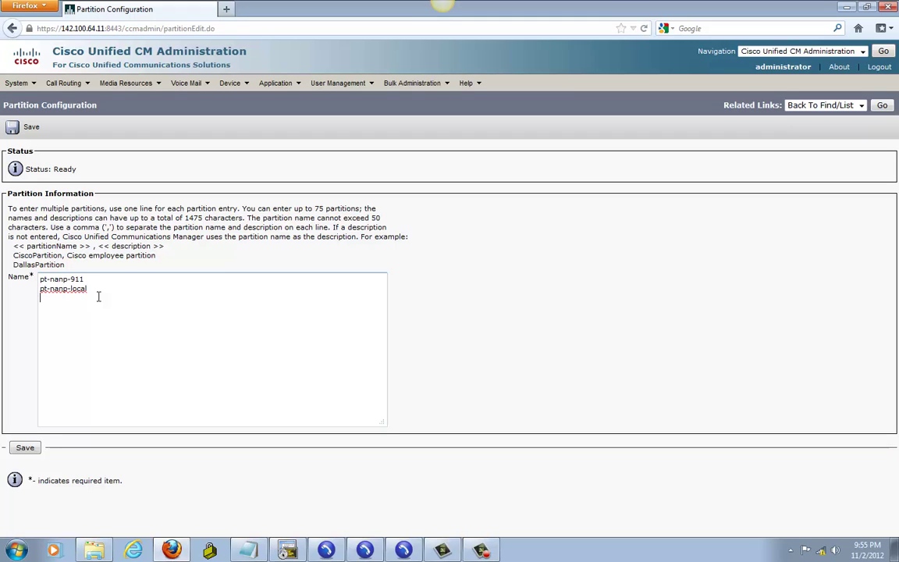
text(pt-nanp-ld)
key(Return)
text(pt-nanp)
click(26, 450)
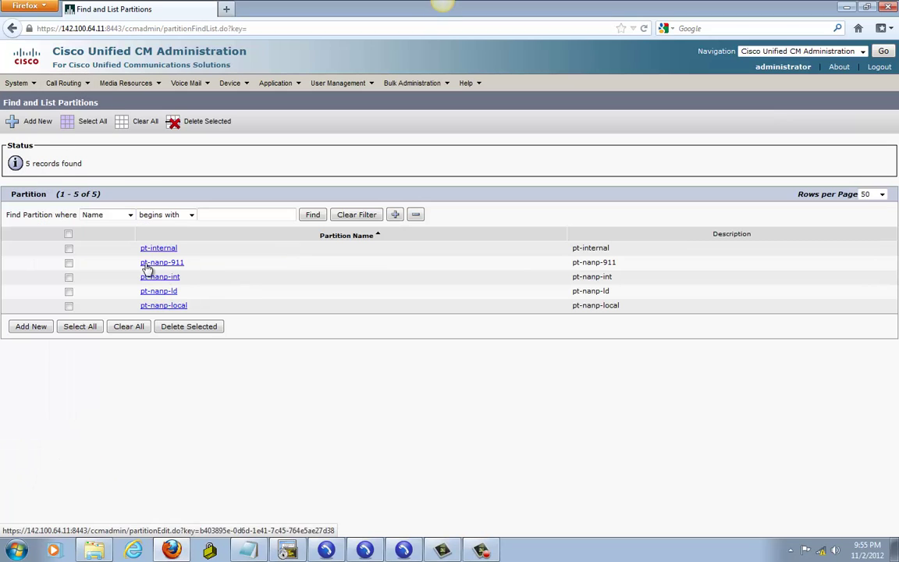
Step: Create calling search space css-hq containing pt-nanp-911, pt-nanp-int, pt-nanp-ld and pt-nanp-local
mouse_move(67, 81)
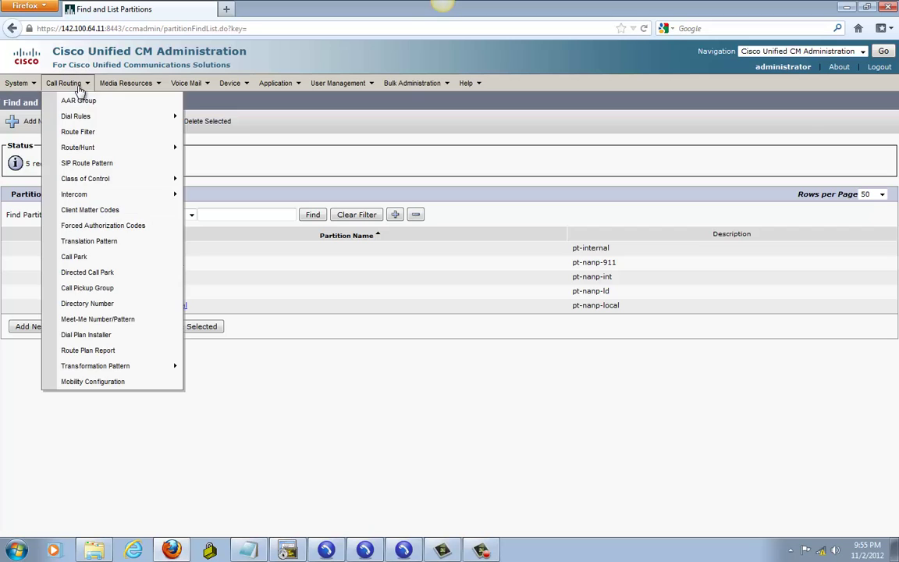
mouse_move(98, 178)
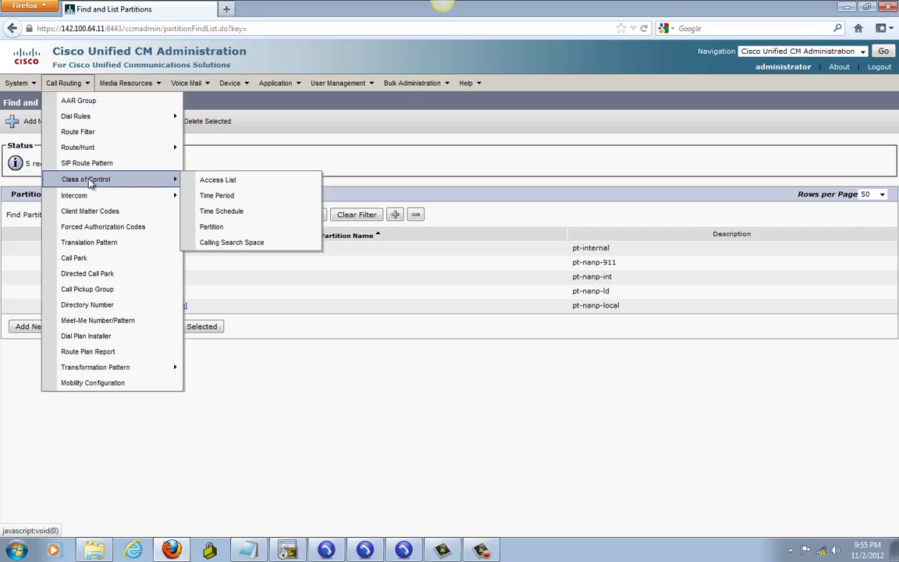
click(234, 244)
click(360, 170)
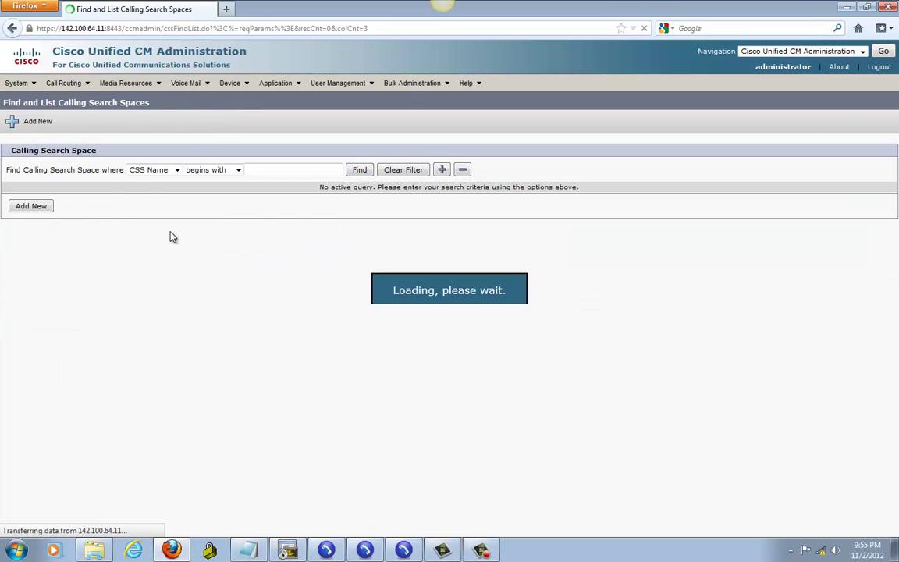
click(31, 270)
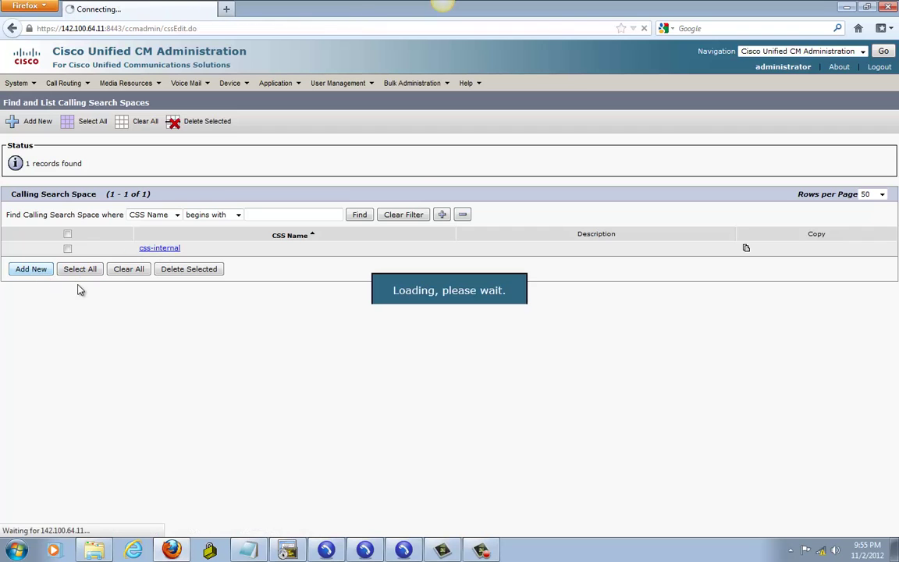
text(css-hq)
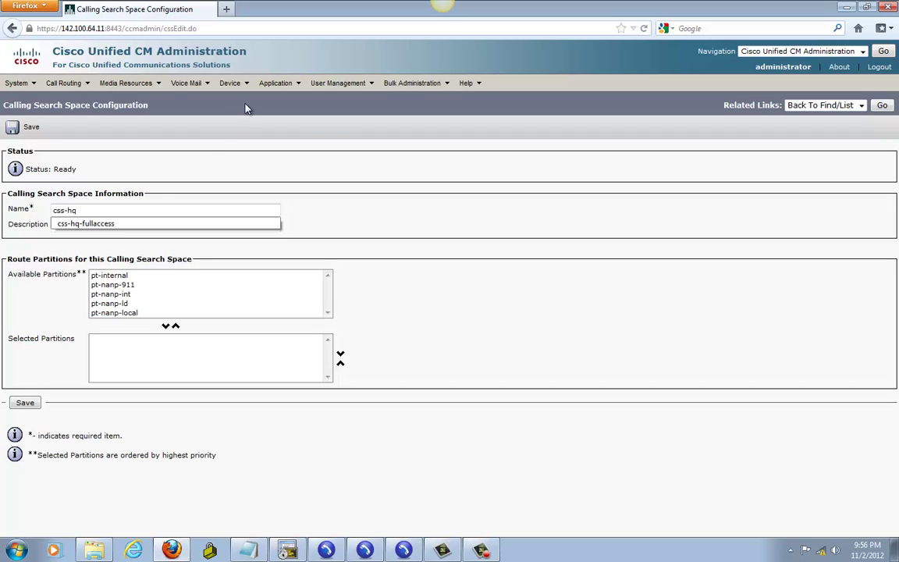
click(392, 216)
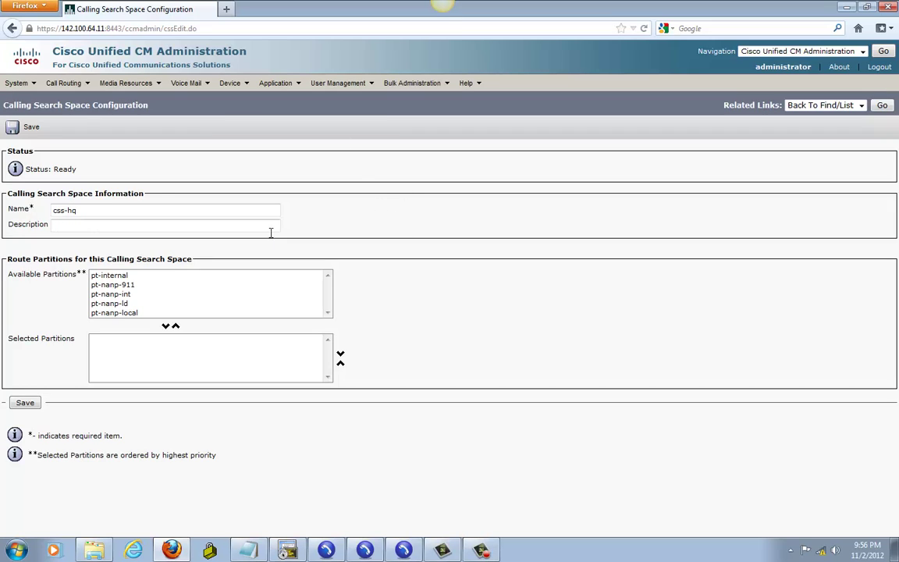
click(116, 285)
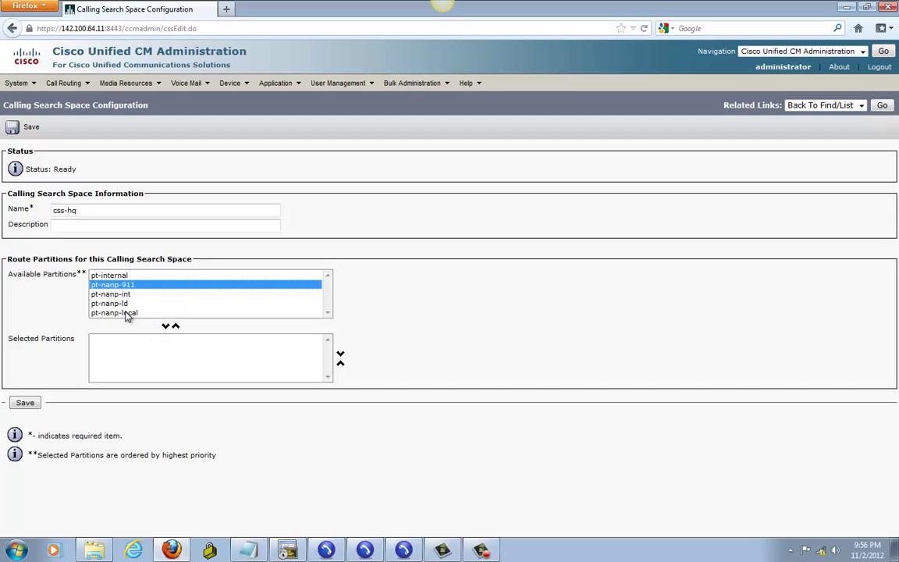
shift+click(123, 304)
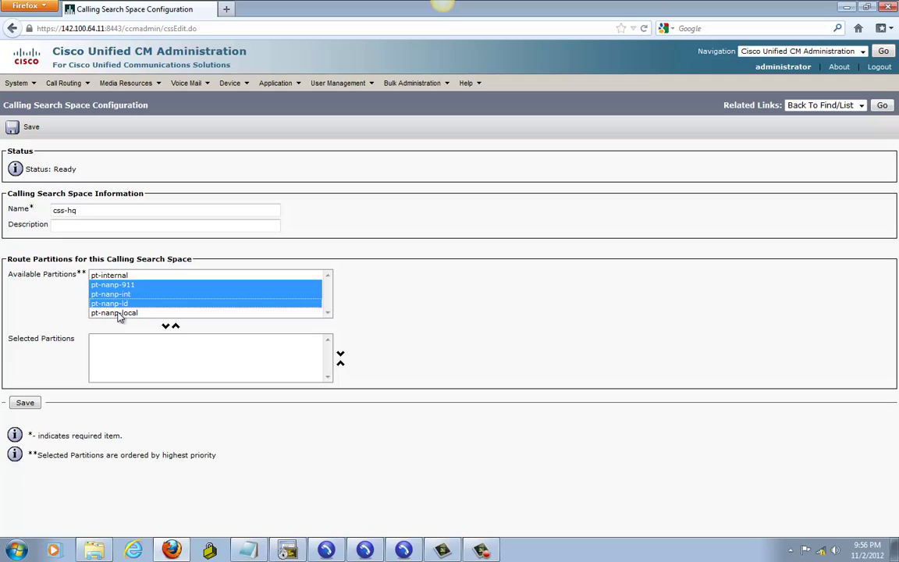
shift+click(125, 313)
click(166, 328)
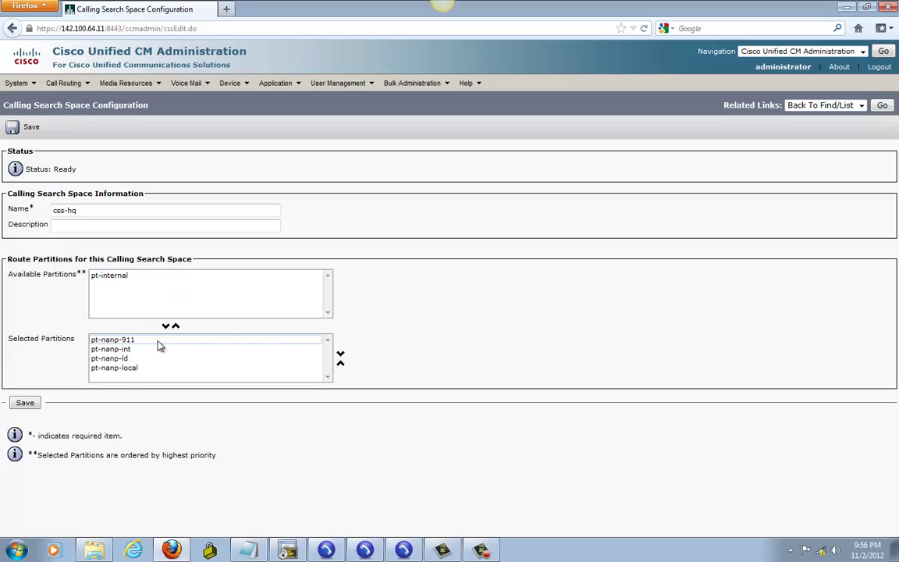
click(14, 401)
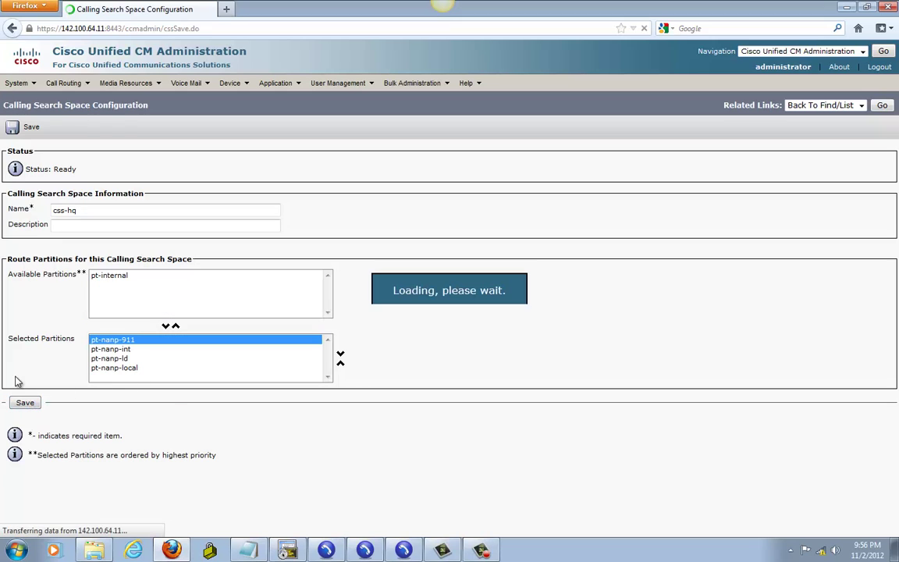
Step: Copy css-hq, rename the copy css-br1, and save it
click(117, 128)
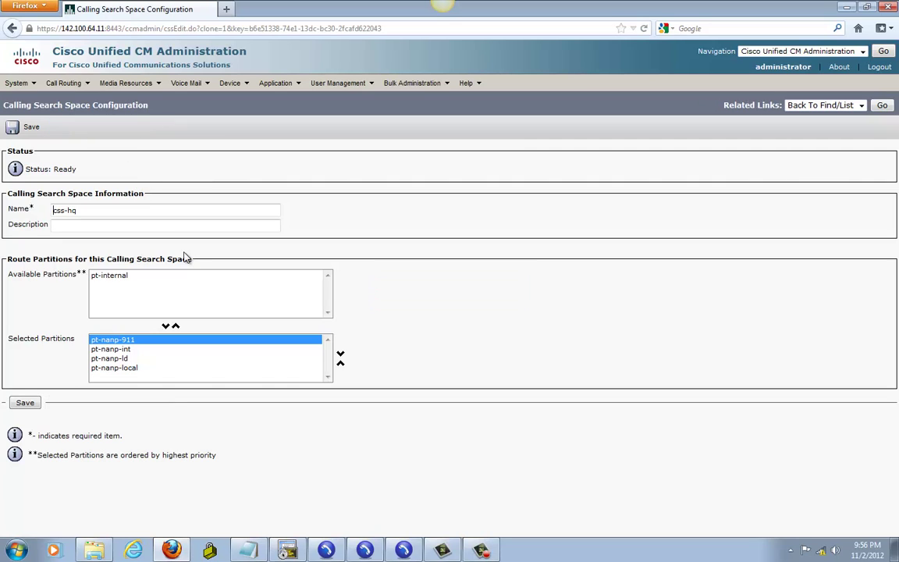
click(84, 209)
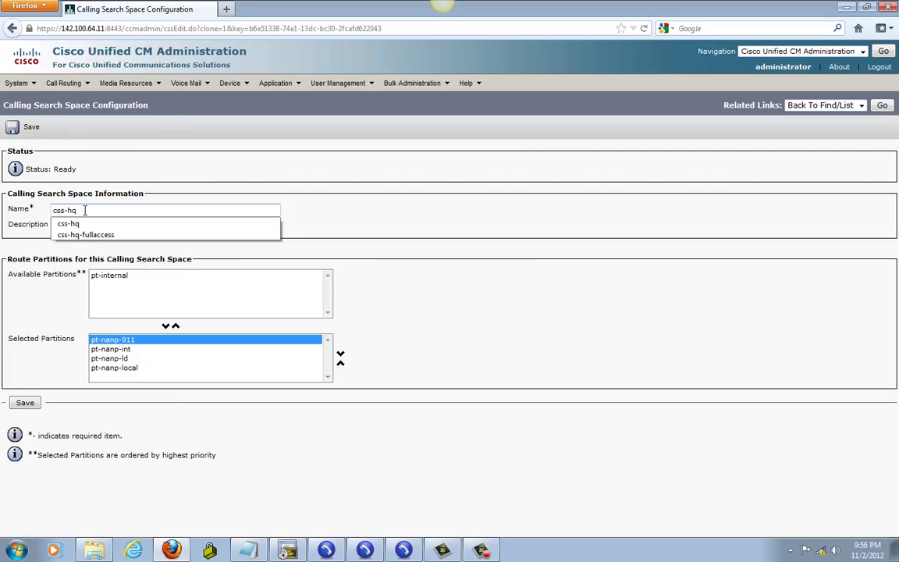
key(BackSpace)
key(BackSpace)
text(br1)
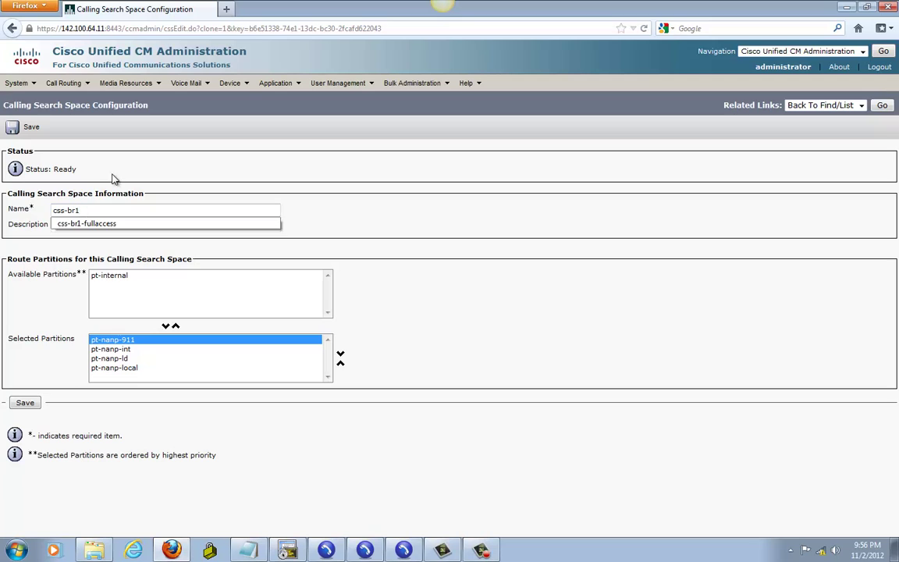
click(387, 227)
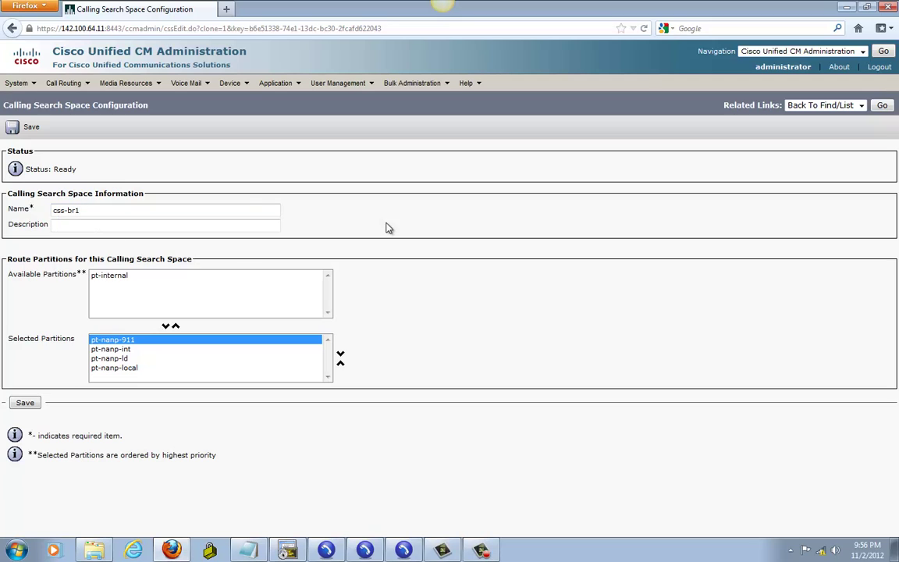
click(28, 404)
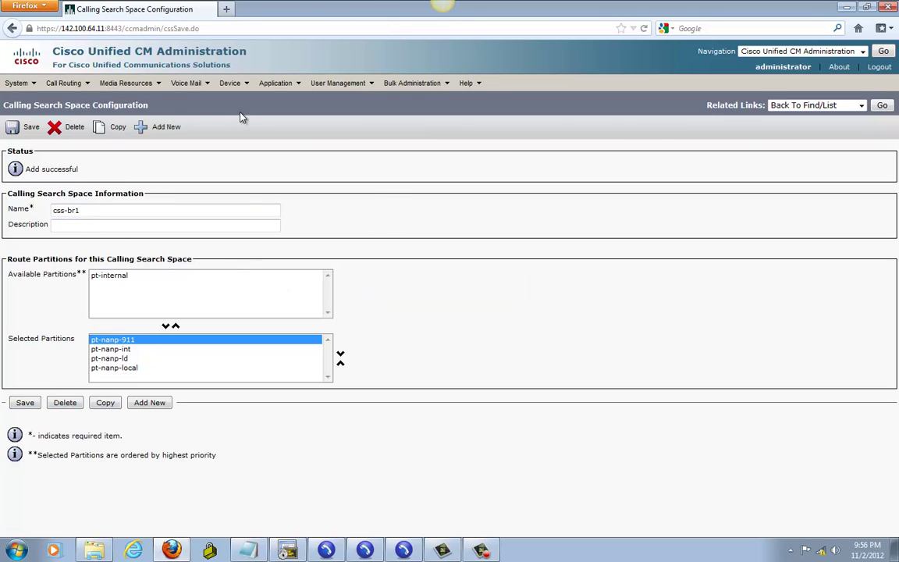
Step: List all phones, review the BR1 device pool settings, then go back to the phone list
mouse_move(69, 84)
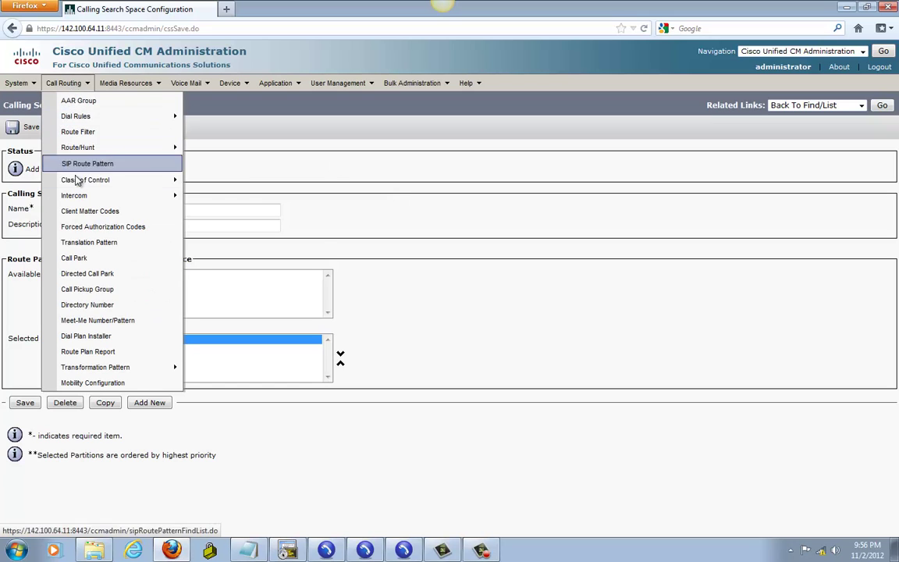
mouse_move(120, 148)
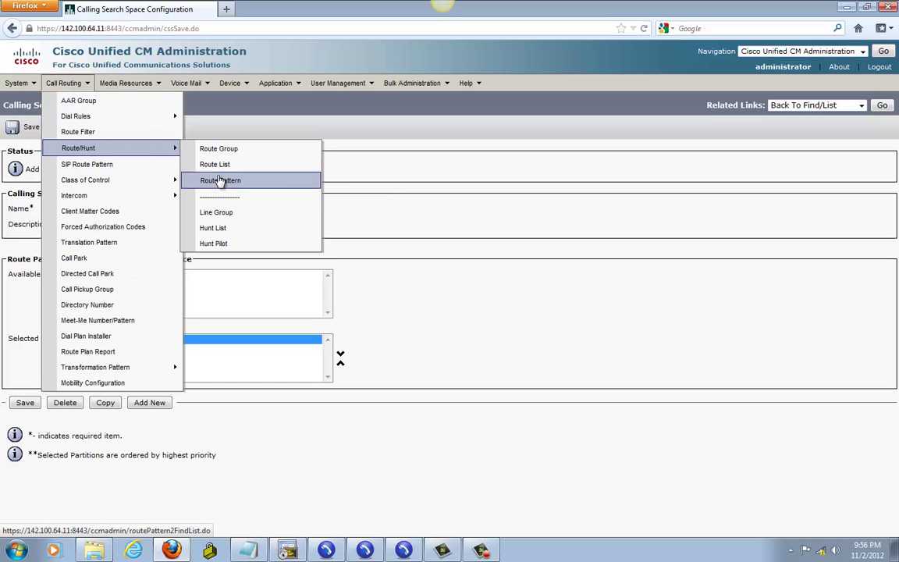
mouse_move(230, 83)
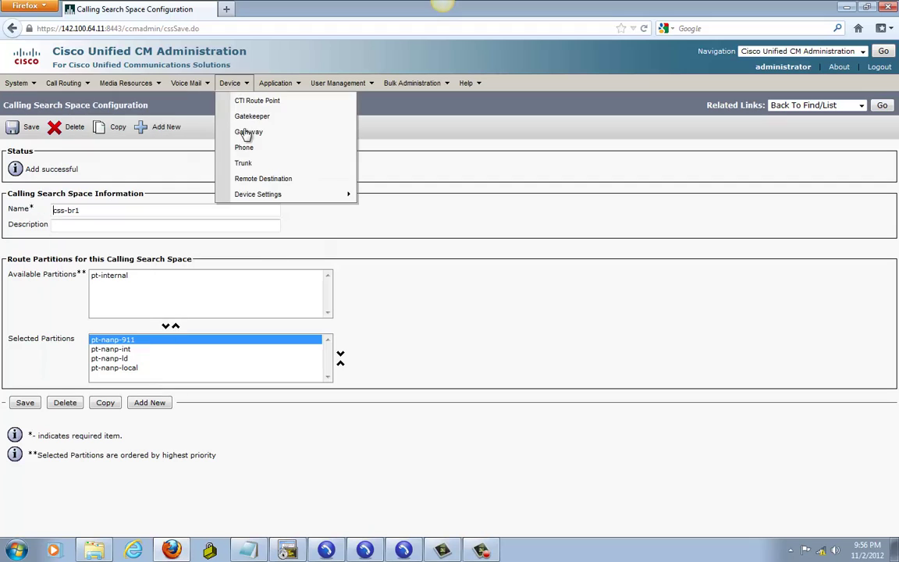
click(250, 156)
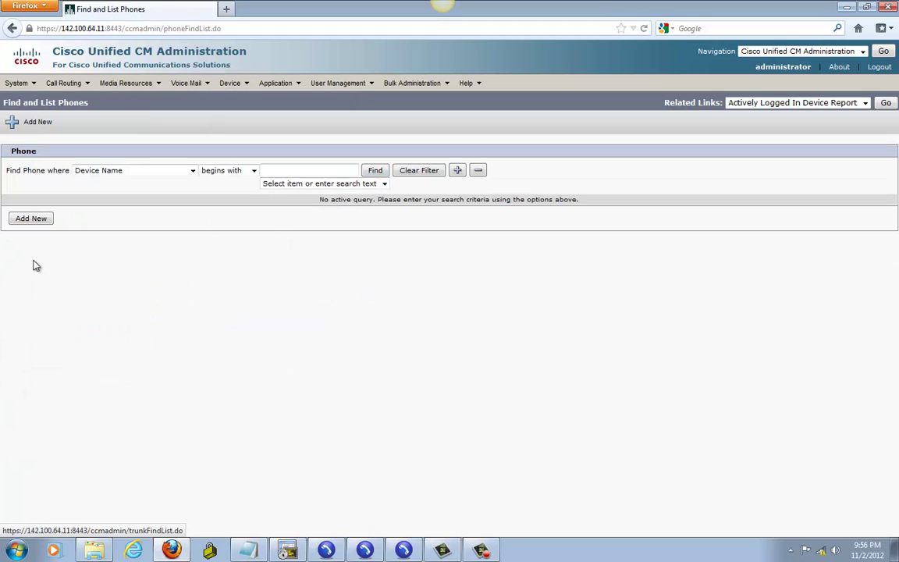
click(375, 171)
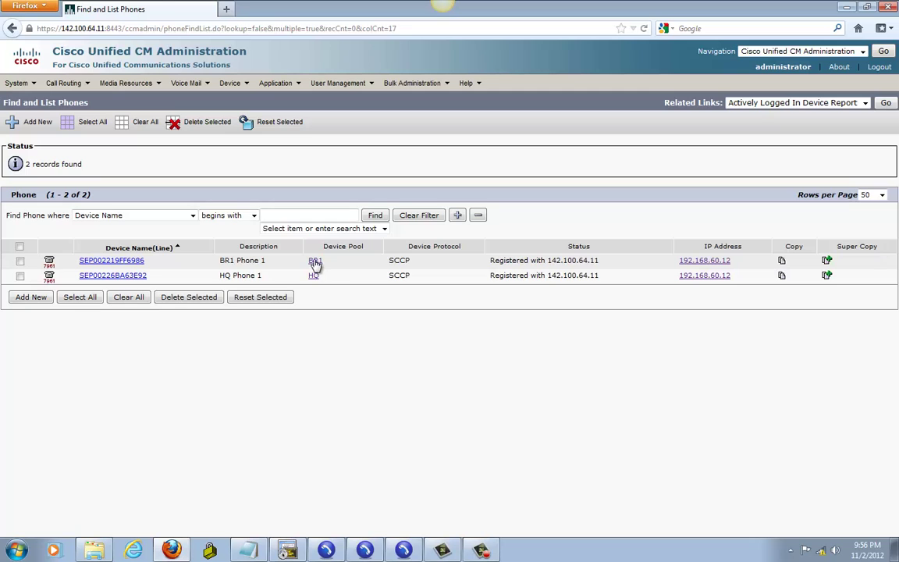
click(314, 265)
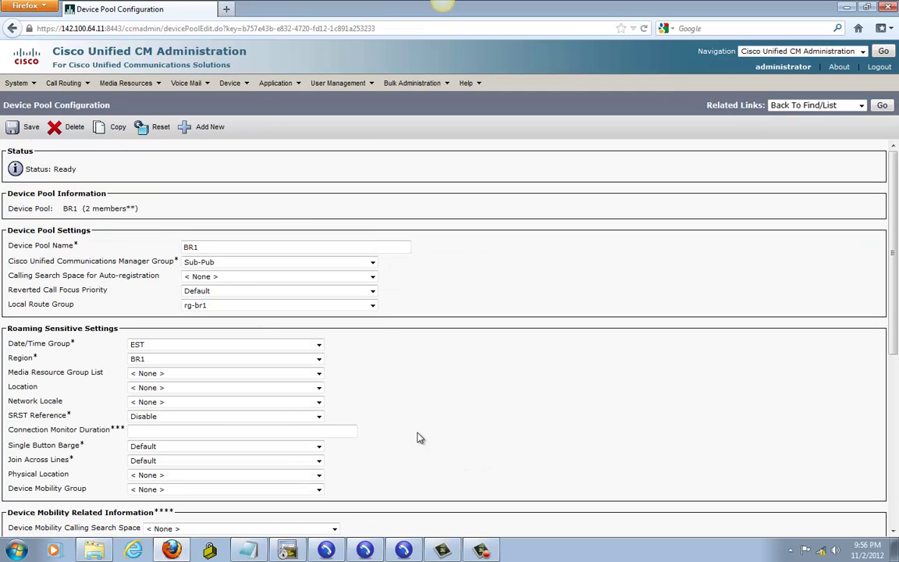
scroll(418, 437, down, 1)
scroll(322, 437, down, 1)
scroll(308, 441, down, 1)
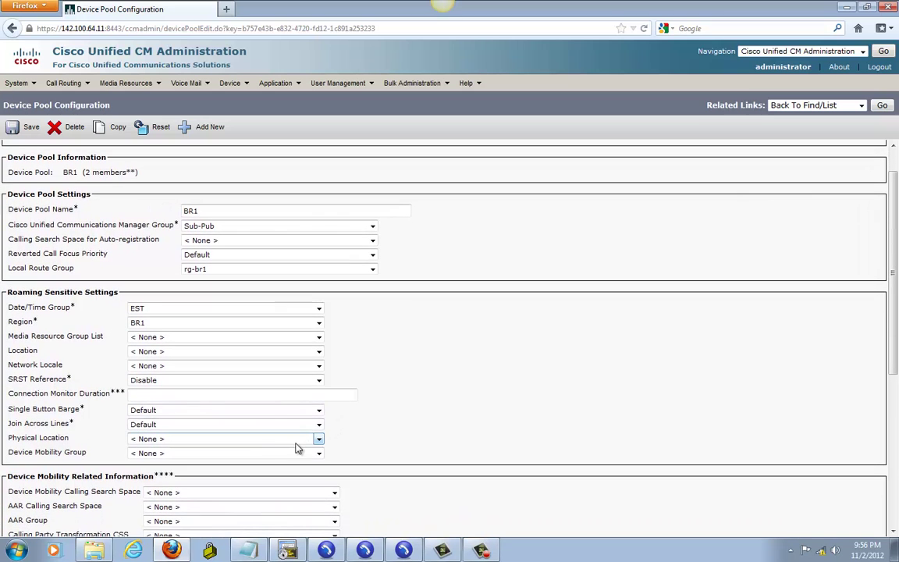
scroll(289, 418, down, 2)
click(11, 28)
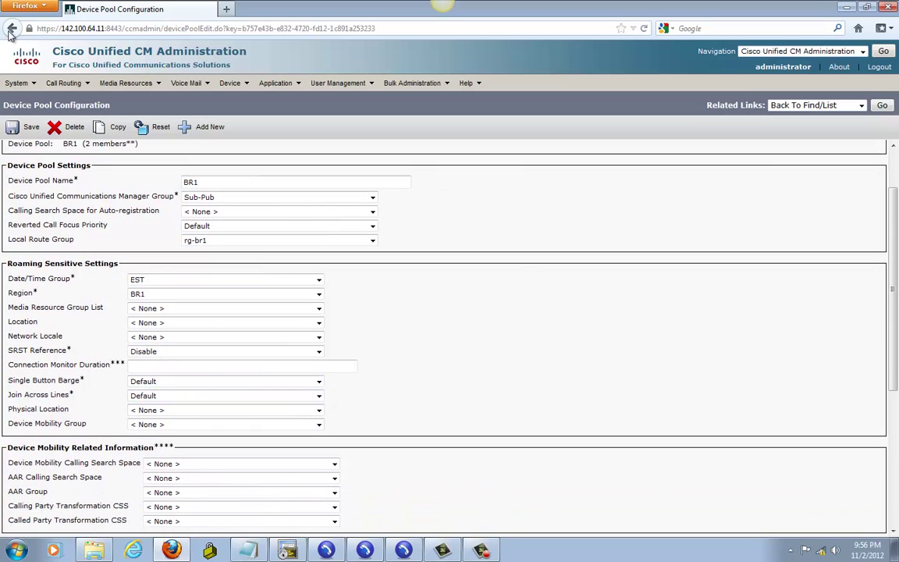
Step: Set BR1 Phone 1's calling search space to css-br1 and save
click(128, 263)
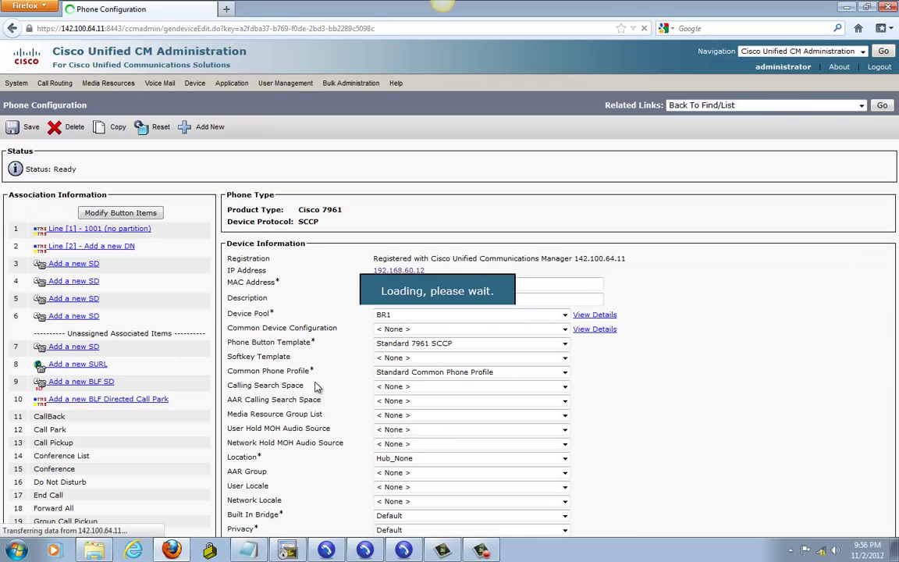
click(396, 386)
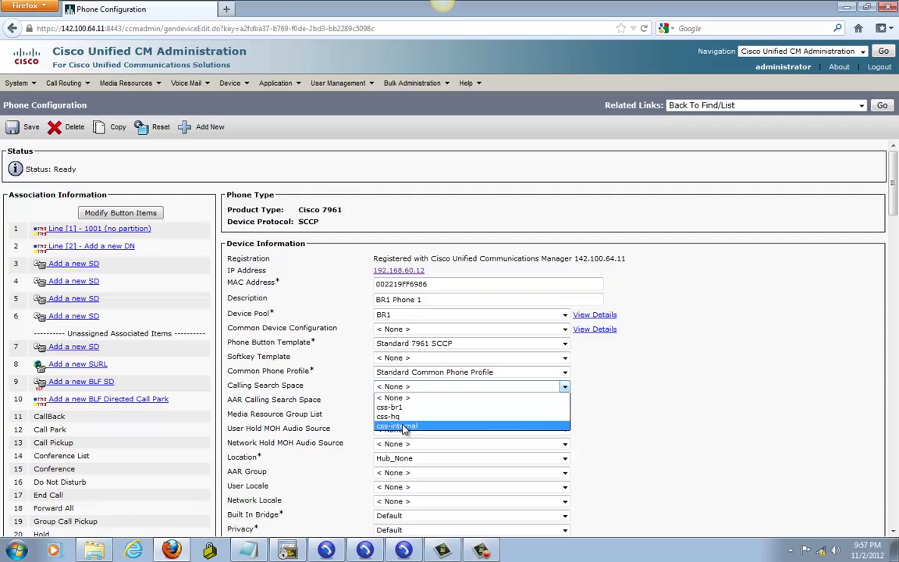
click(398, 408)
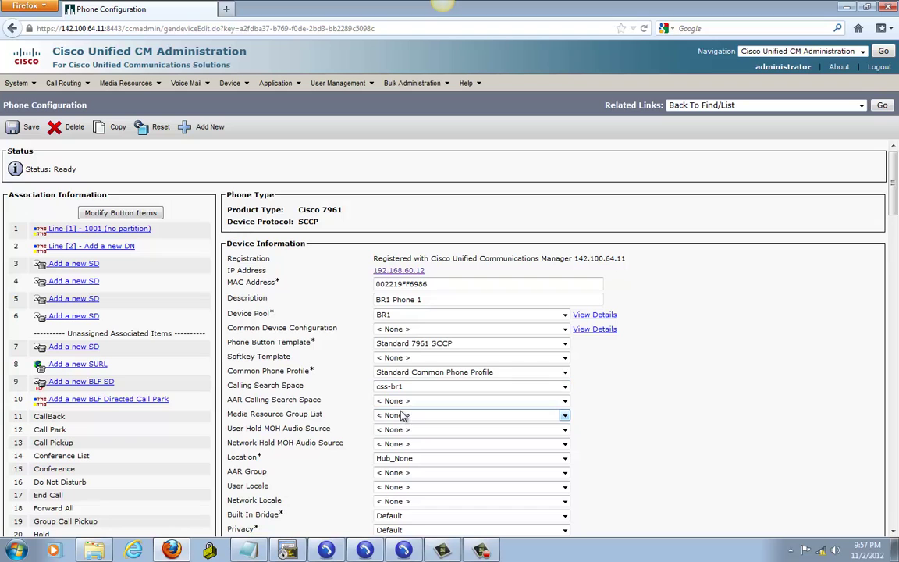
click(22, 127)
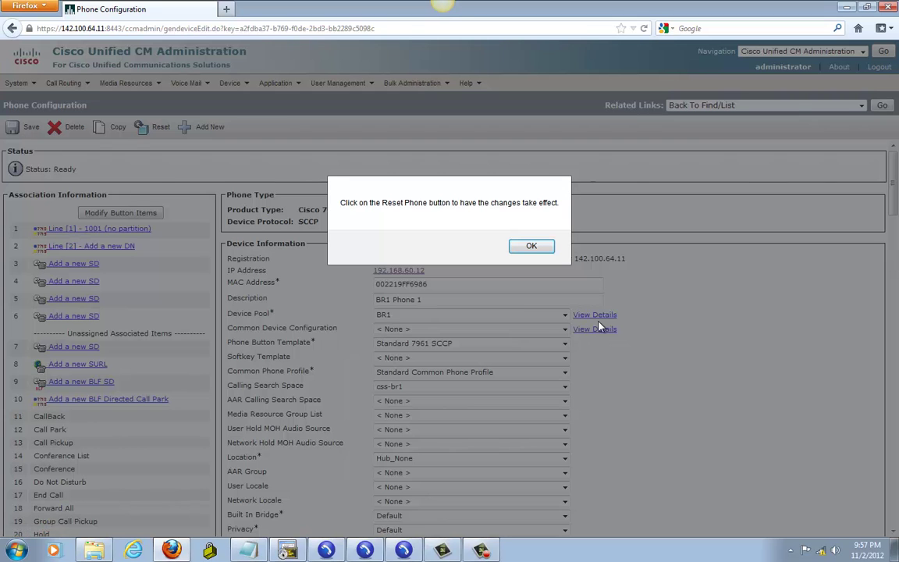
click(531, 246)
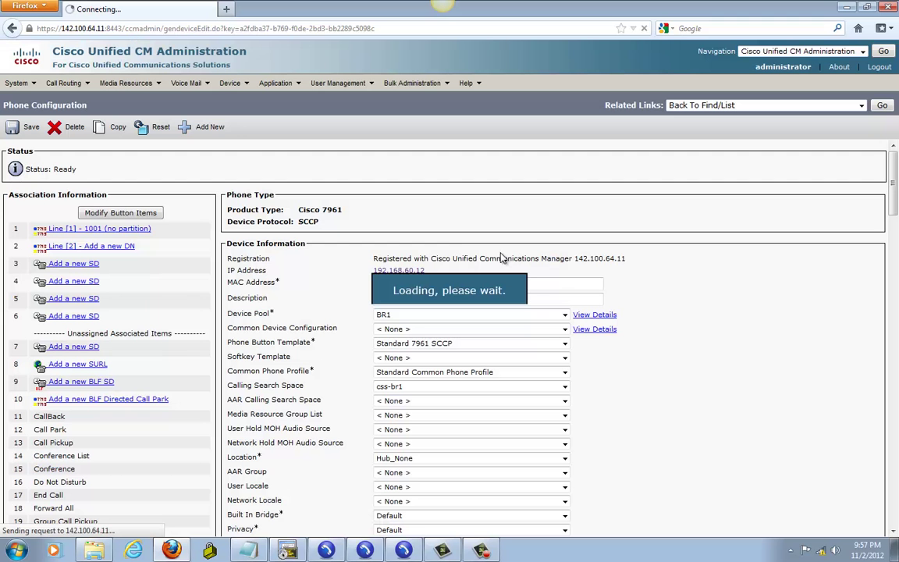
Step: Reset BR1 Phone 1 and close the reset popup
click(151, 131)
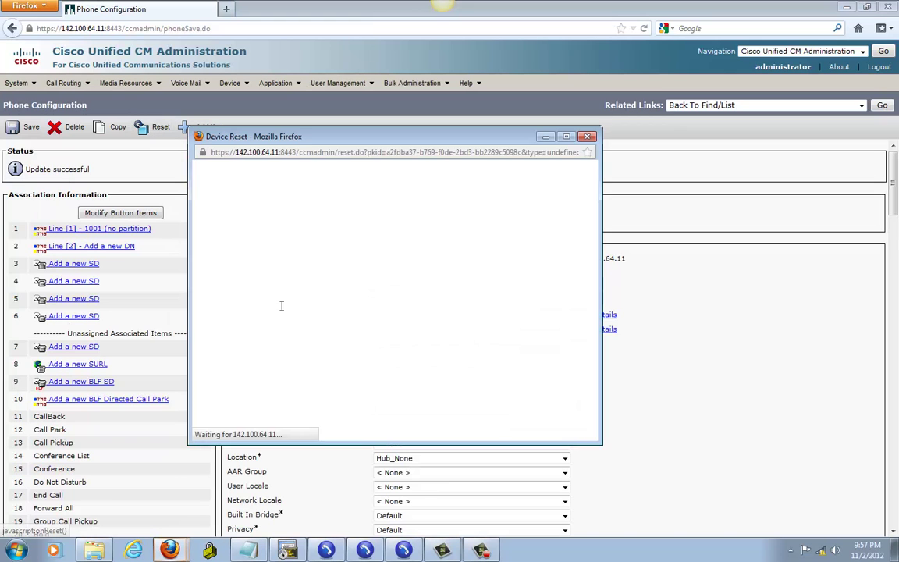
click(217, 400)
click(301, 400)
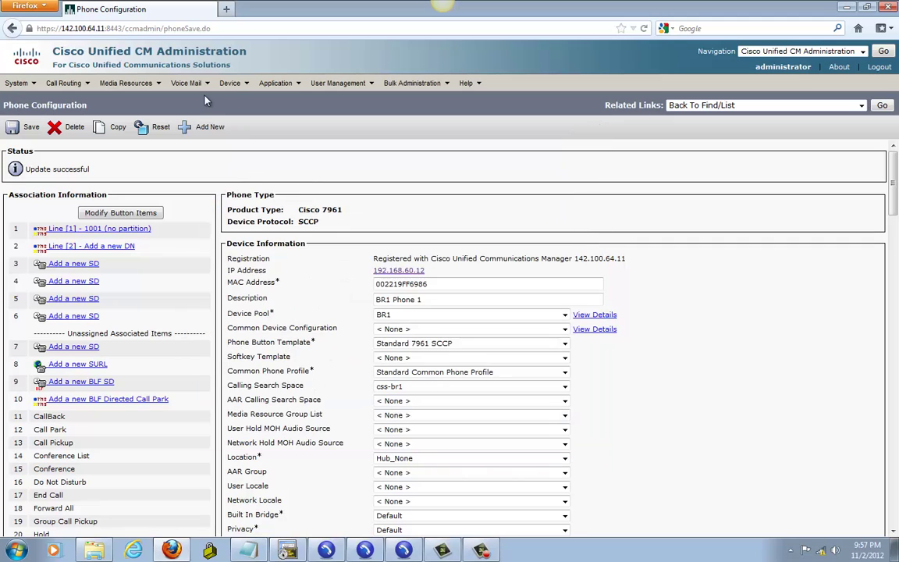
Step: Set HQ Phone 1's calling search space to css-hq and save
mouse_move(229, 83)
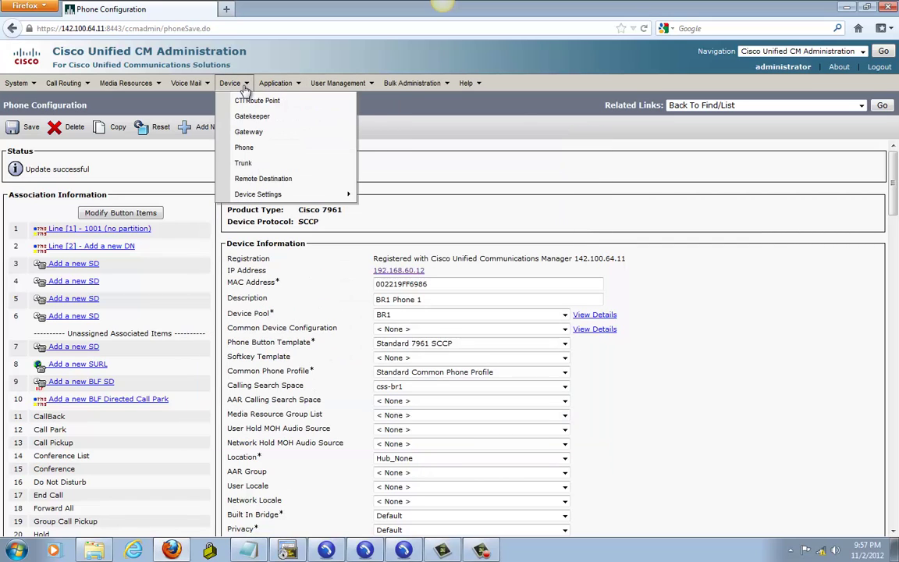
click(880, 105)
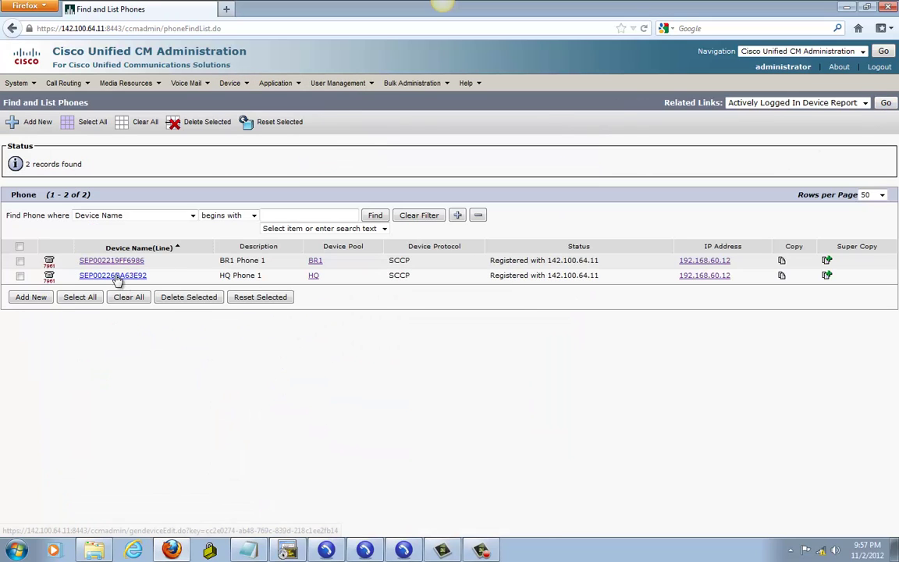
click(116, 279)
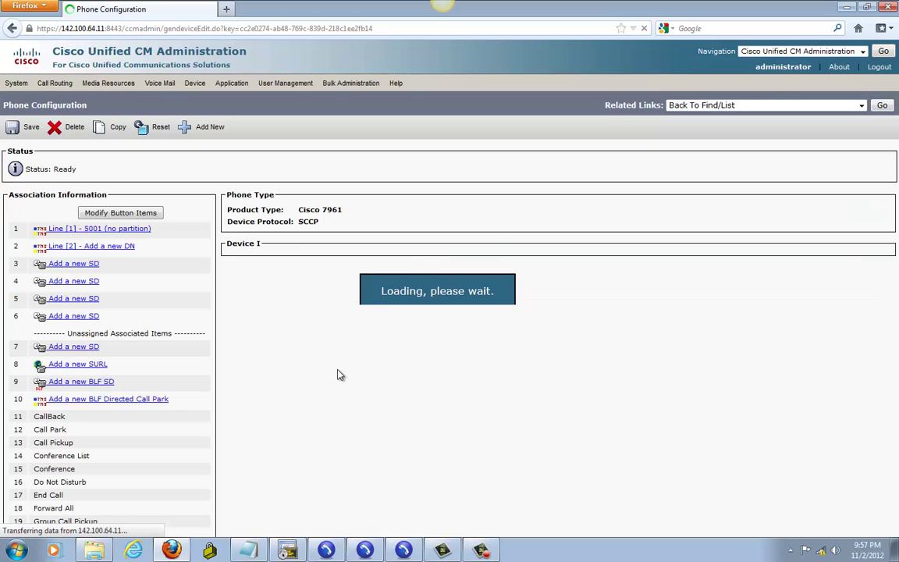
click(407, 386)
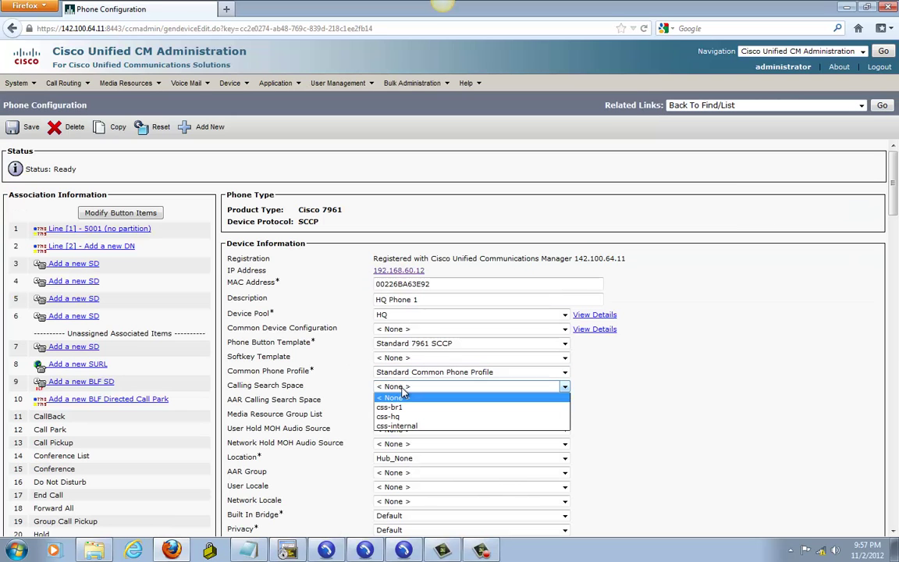
click(394, 416)
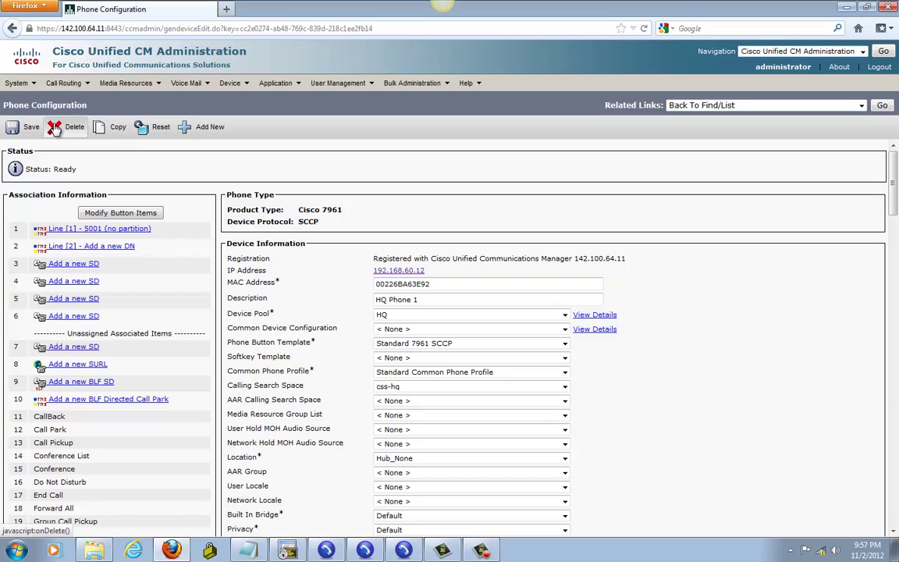
click(17, 127)
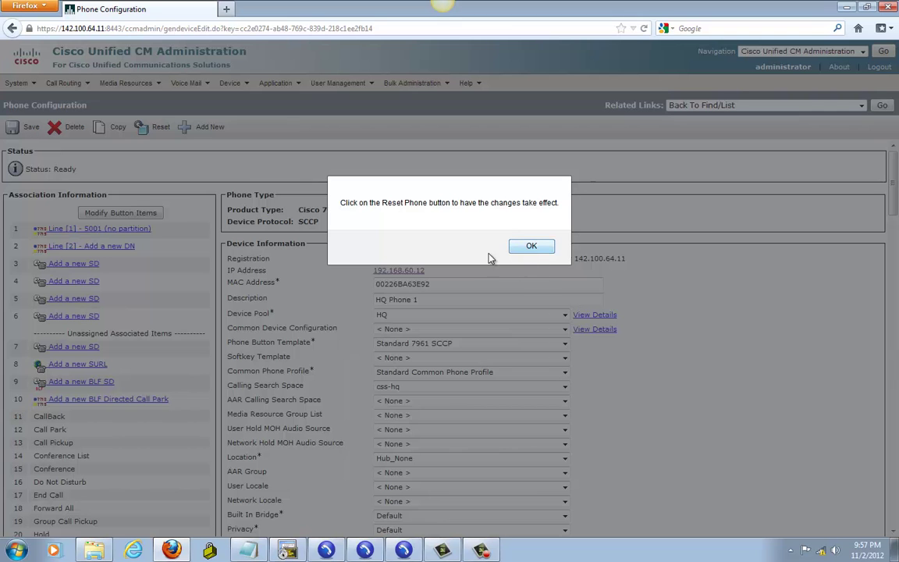
click(532, 245)
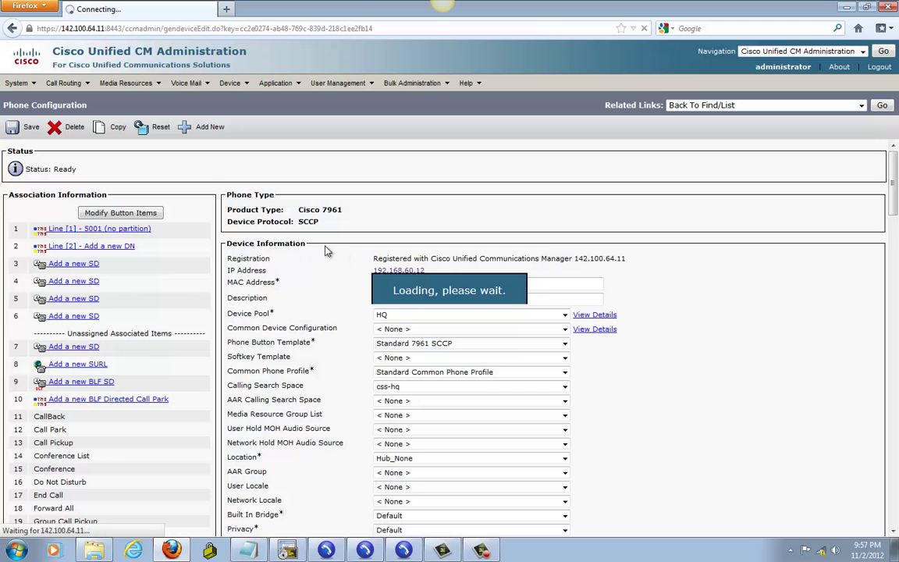
Step: Reset HQ Phone 1 and close the reset popup
click(157, 130)
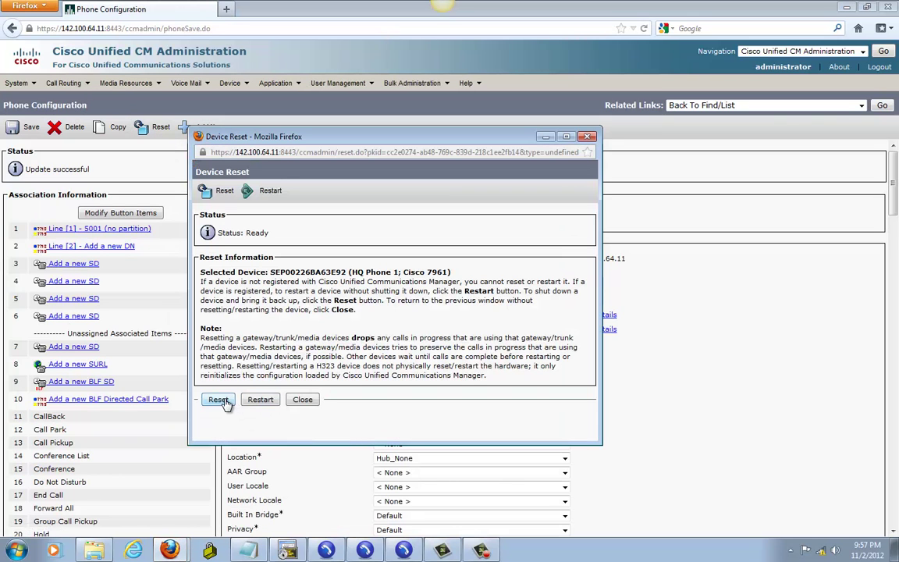
click(218, 400)
click(303, 399)
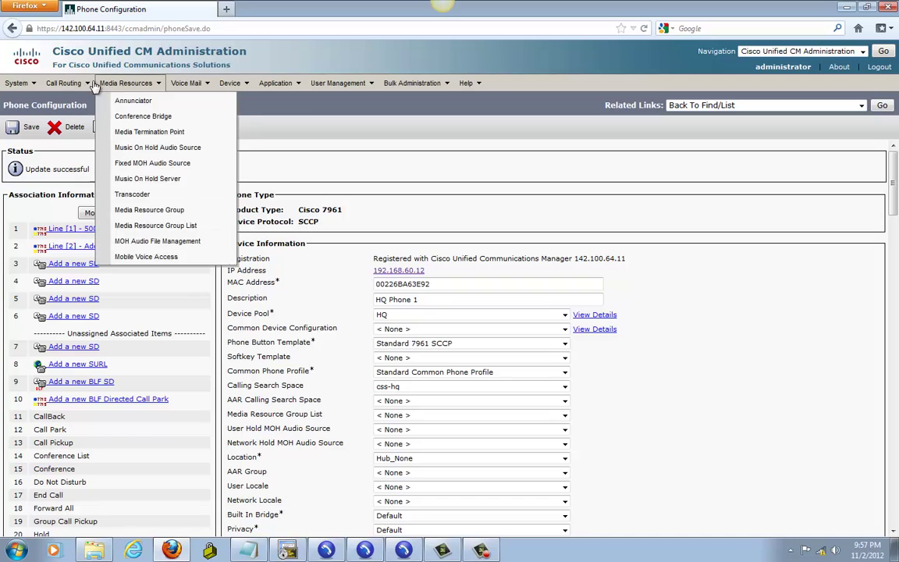
Step: Start a new route pattern and enter 9.911 as the pattern
mouse_move(64, 83)
mouse_move(82, 184)
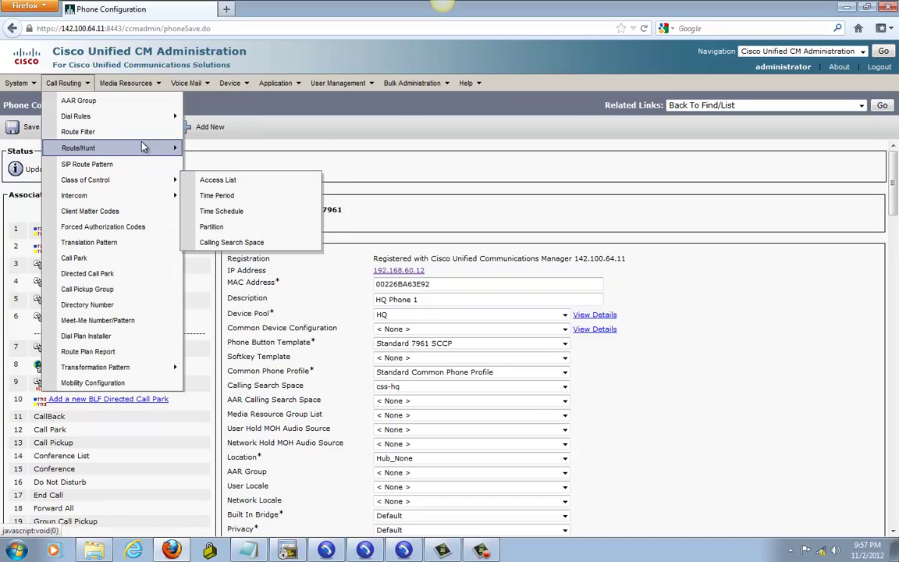
mouse_move(154, 147)
click(224, 181)
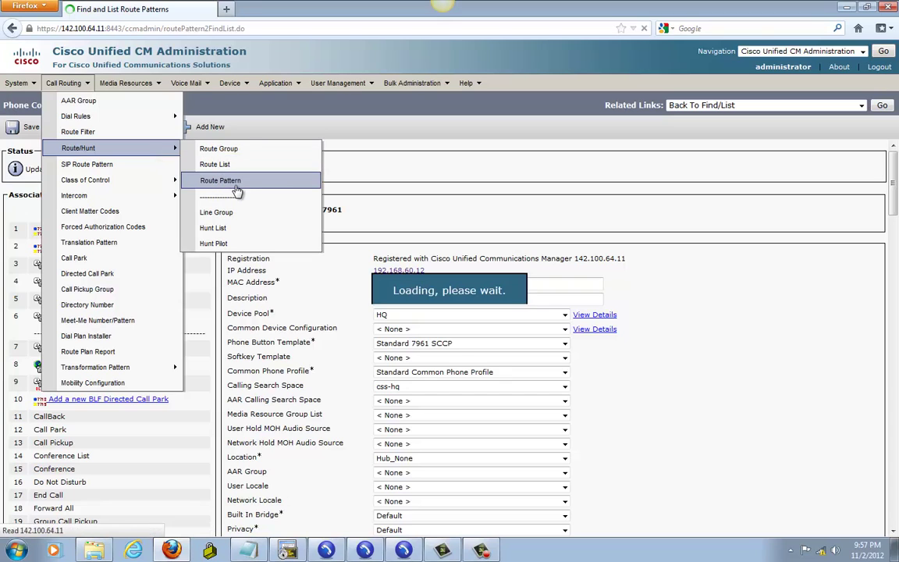
click(360, 170)
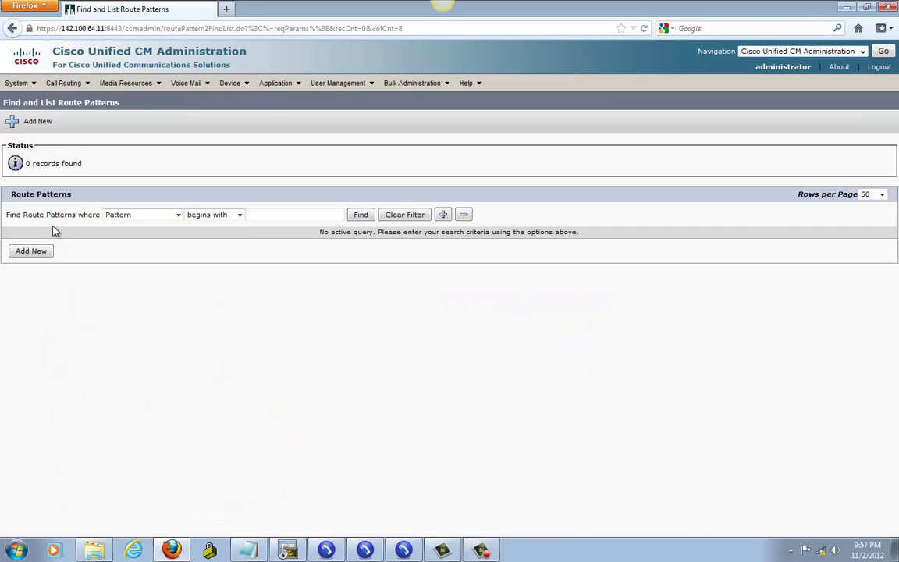
click(33, 251)
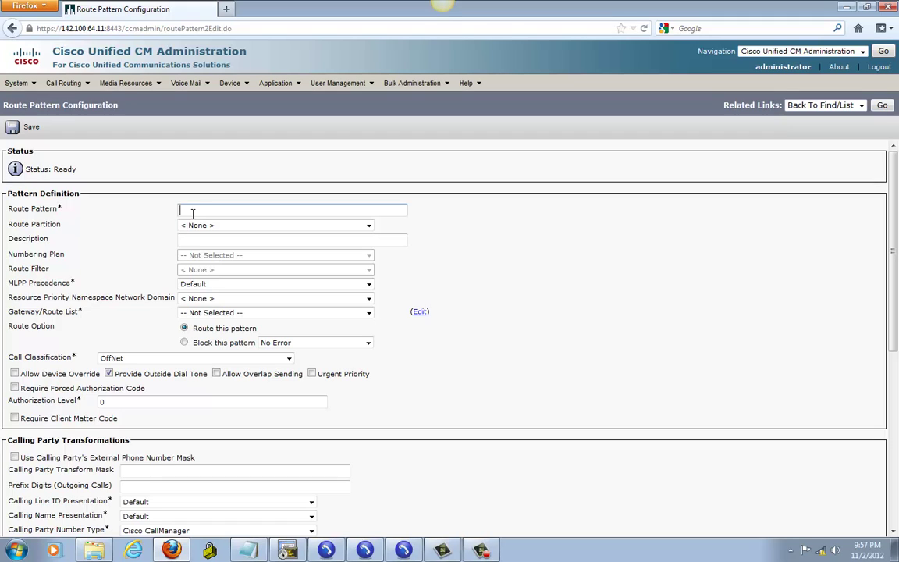
text(9.)
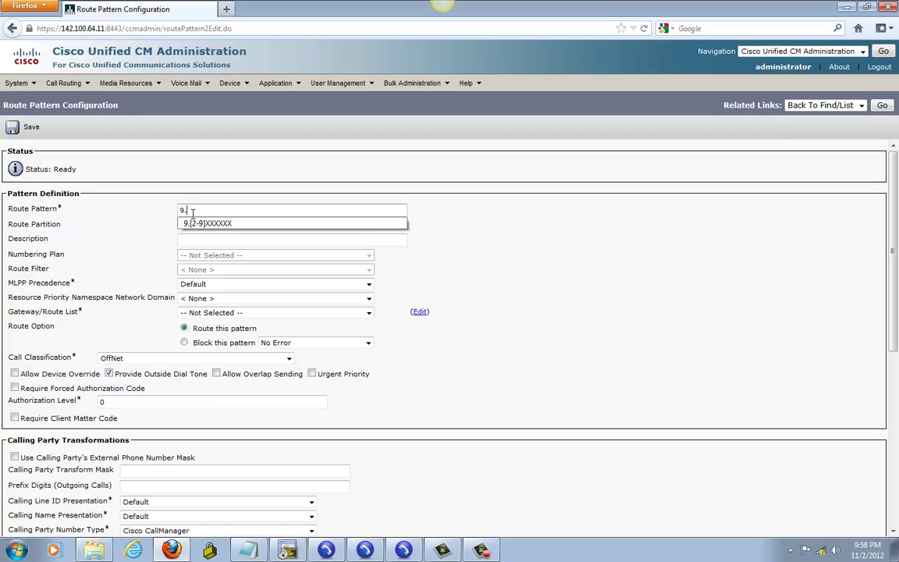
text(911)
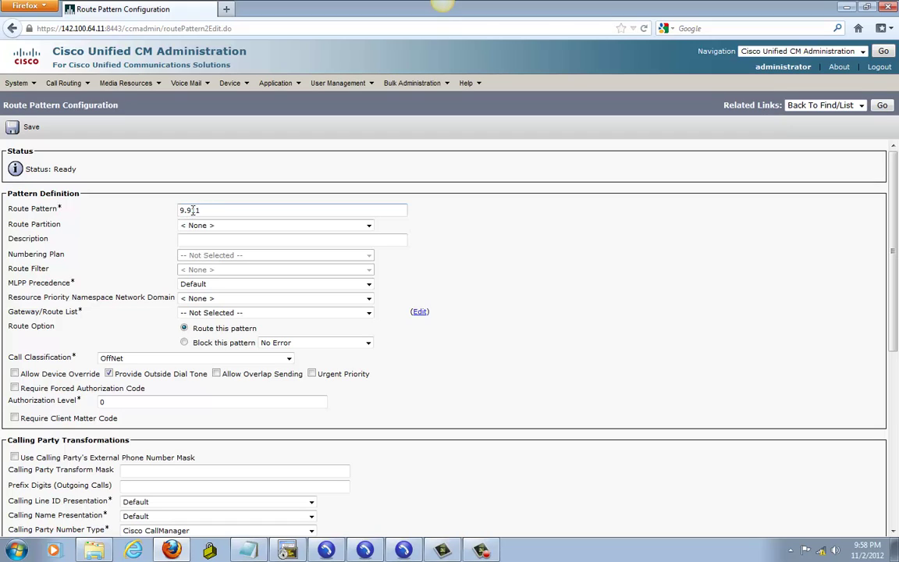
Step: Assign the pattern to partition pt-nanp-911 and route list rl-local-gw
click(368, 224)
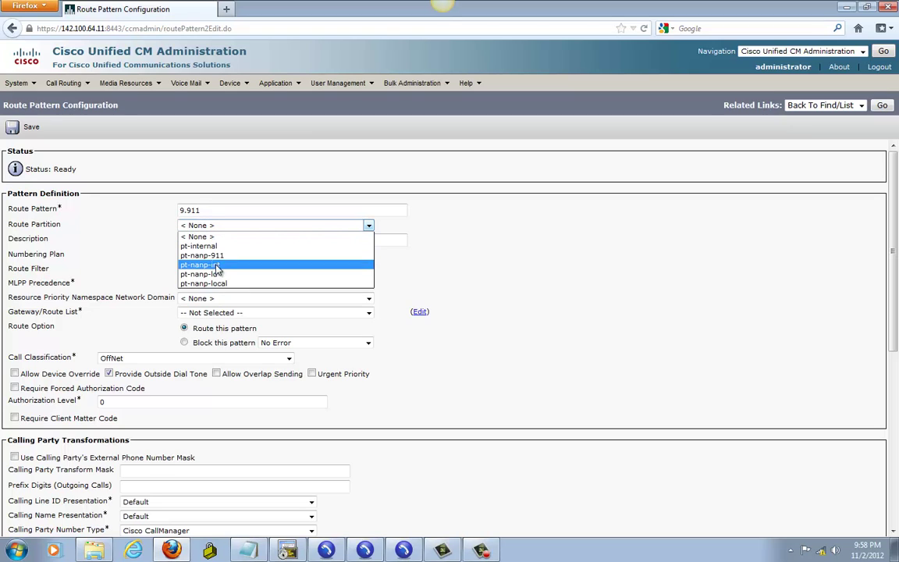
click(201, 256)
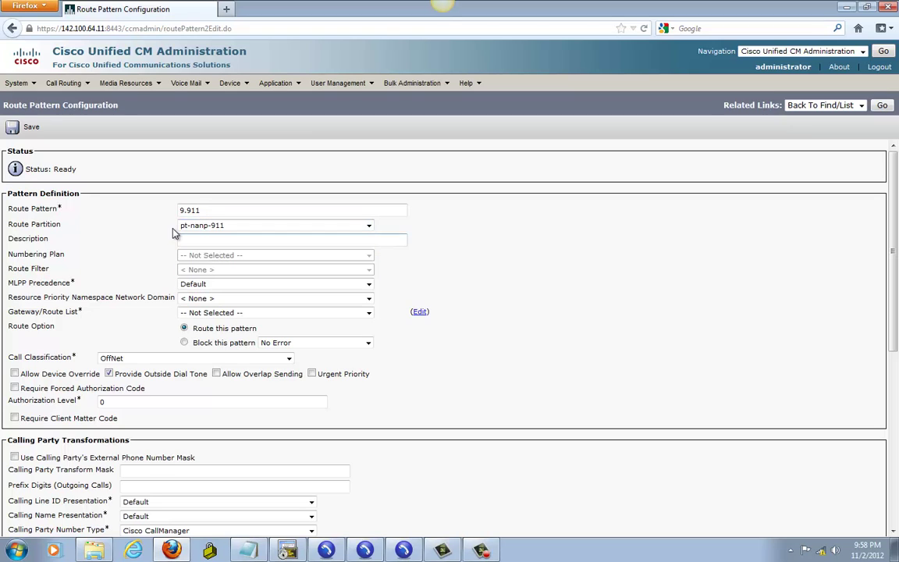
click(216, 313)
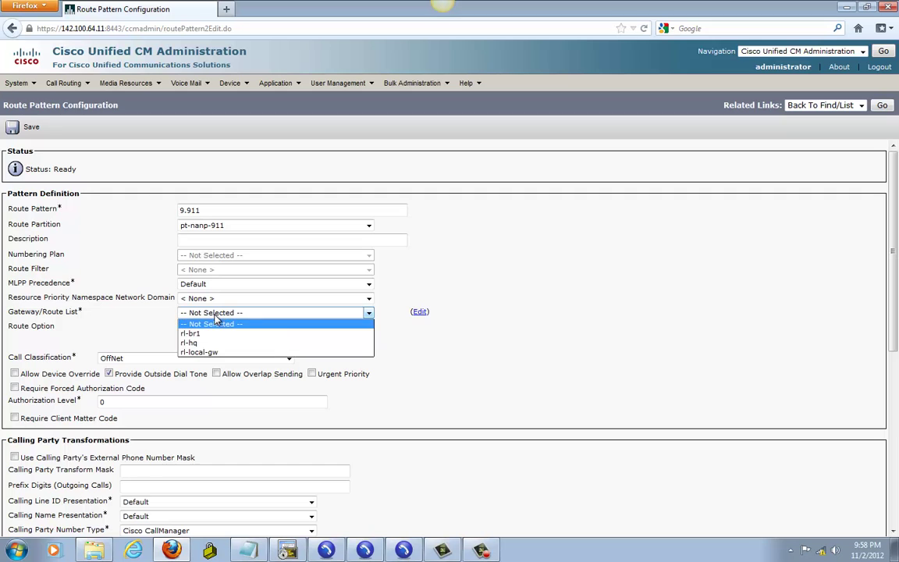
click(205, 352)
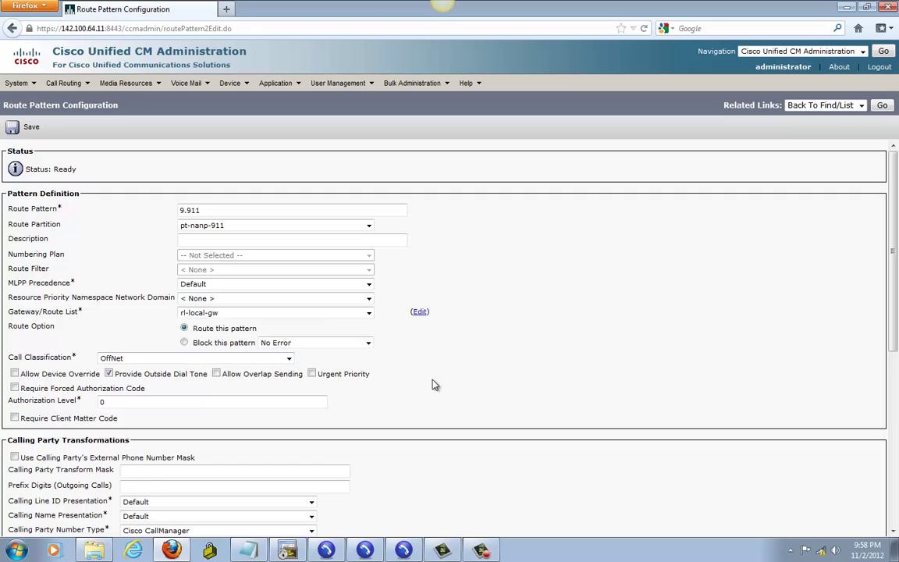
Step: Enable Urgent Priority and Use Calling Party's External Phone Number Mask on 9.911
scroll(413, 367, down, 1)
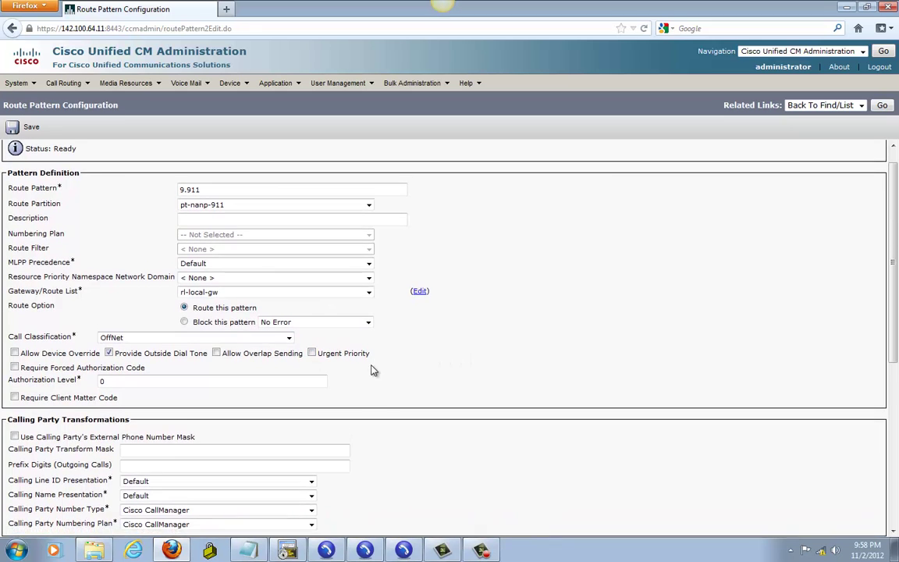
scroll(373, 371, down, 1)
click(311, 338)
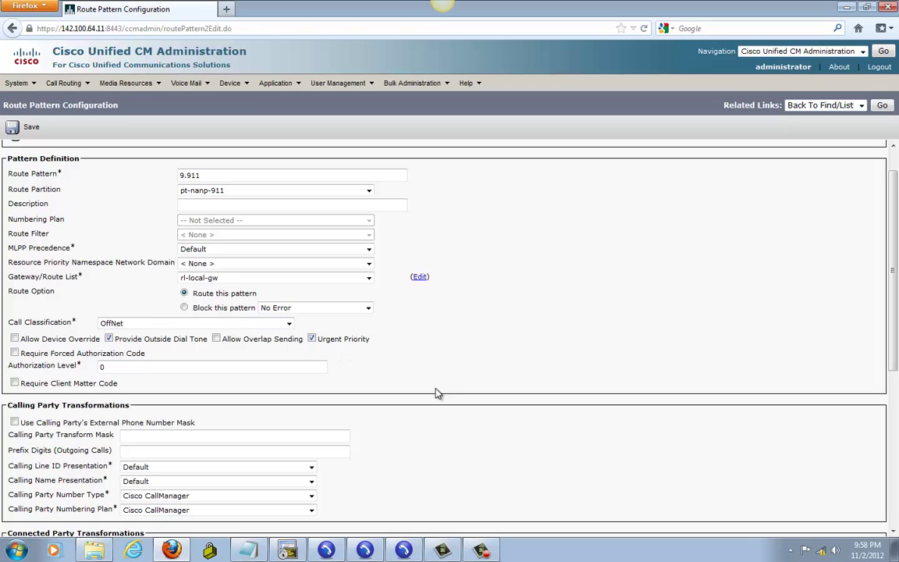
scroll(437, 392, down, 5)
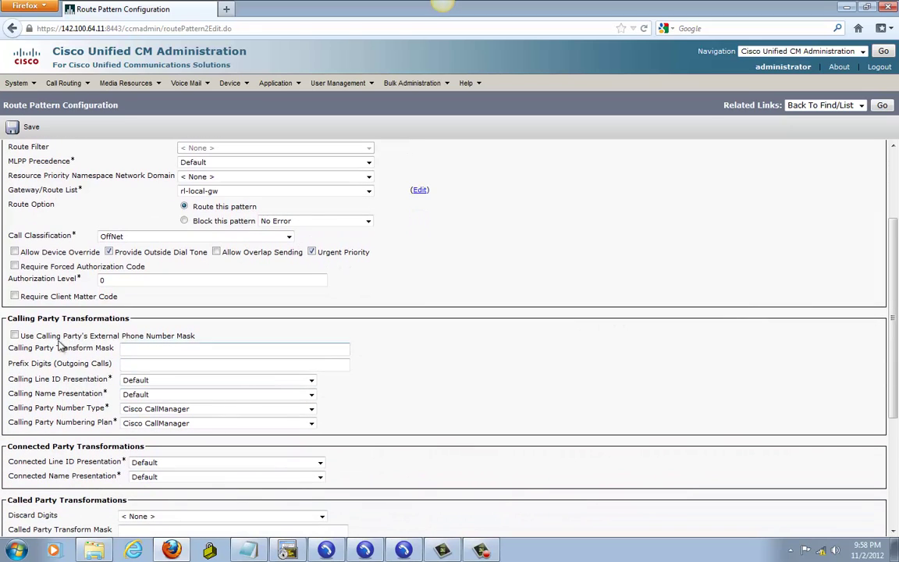
click(14, 336)
click(342, 551)
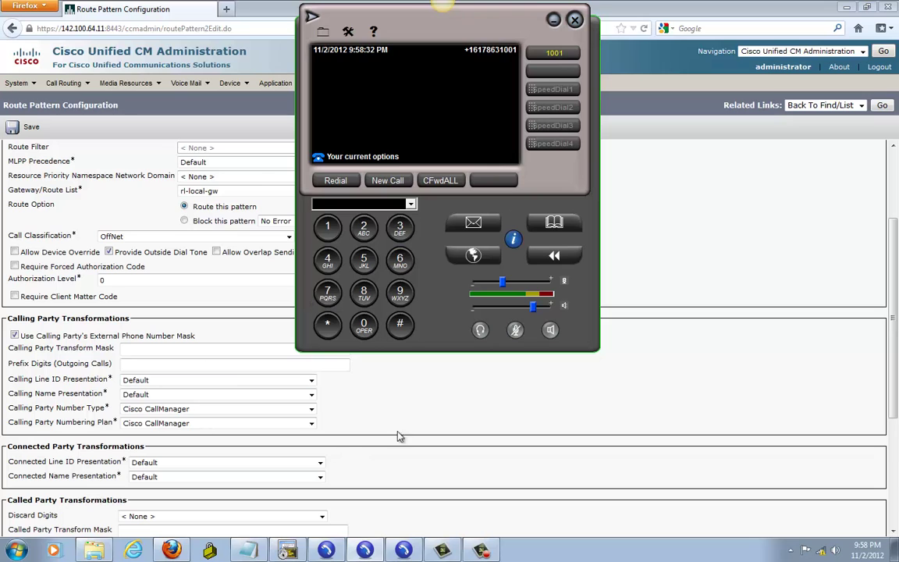
click(419, 401)
Step: Set Discard Digits to PreDot, save the pattern, and confirm both alerts
scroll(431, 393, down, 1)
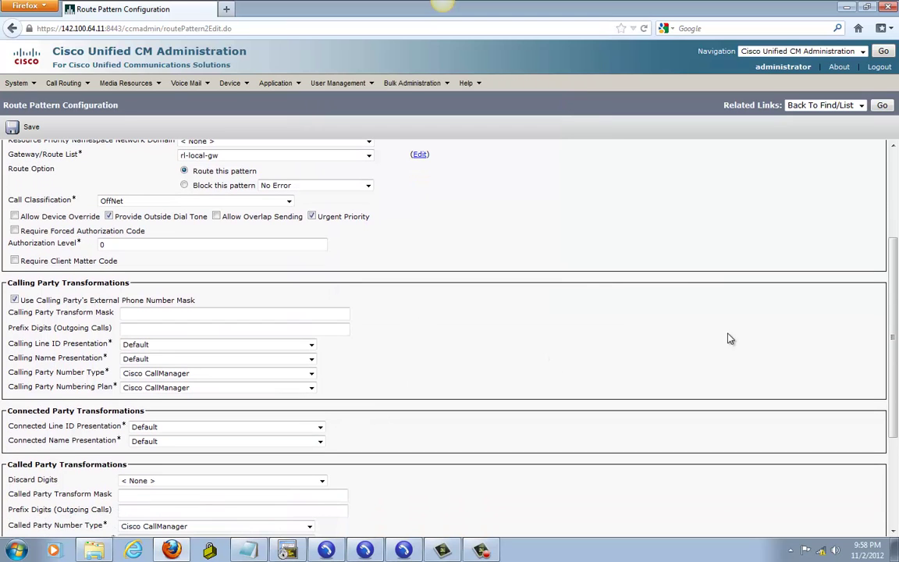
scroll(877, 348, down, 4)
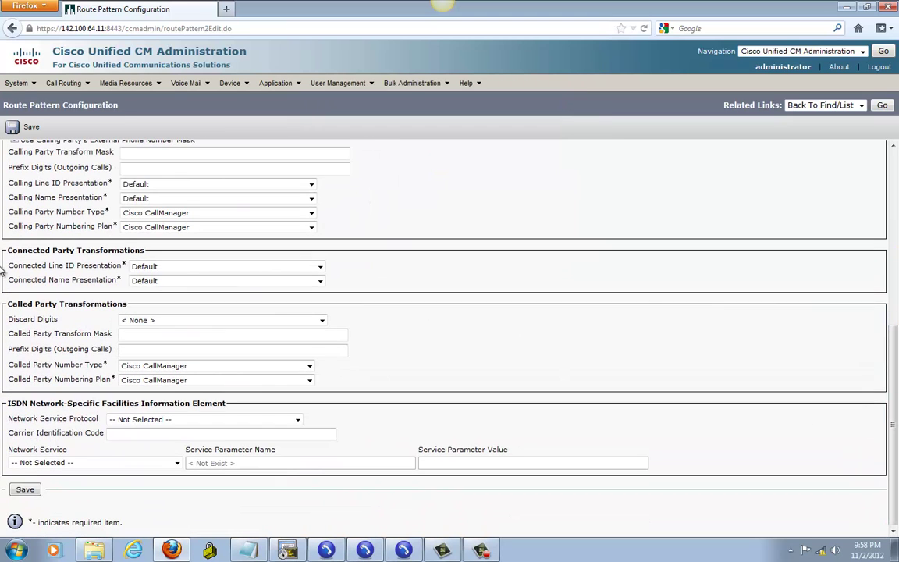
click(153, 319)
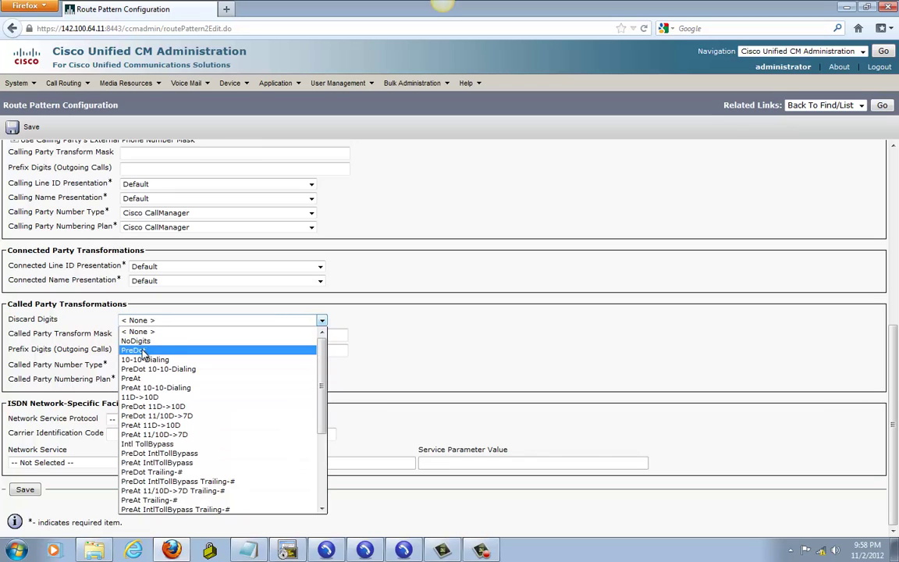
click(143, 351)
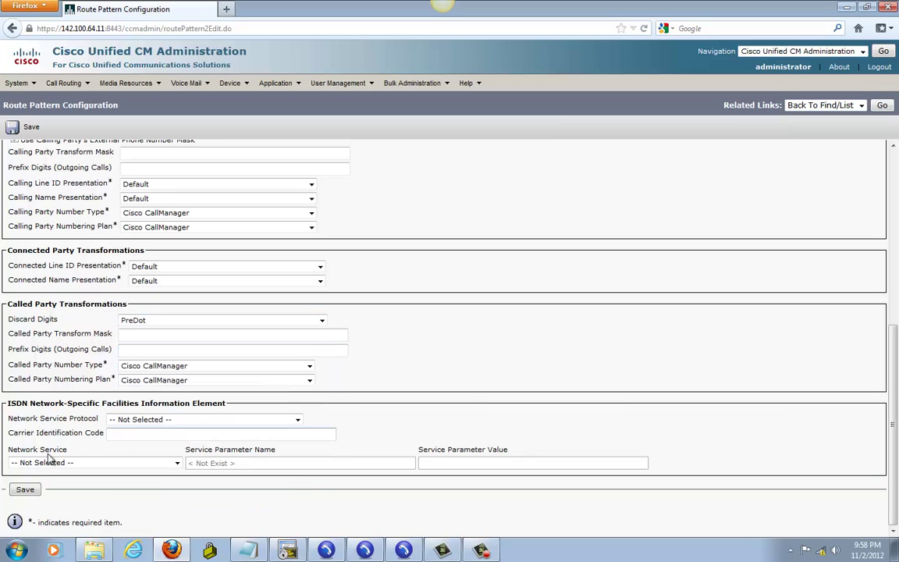
click(13, 492)
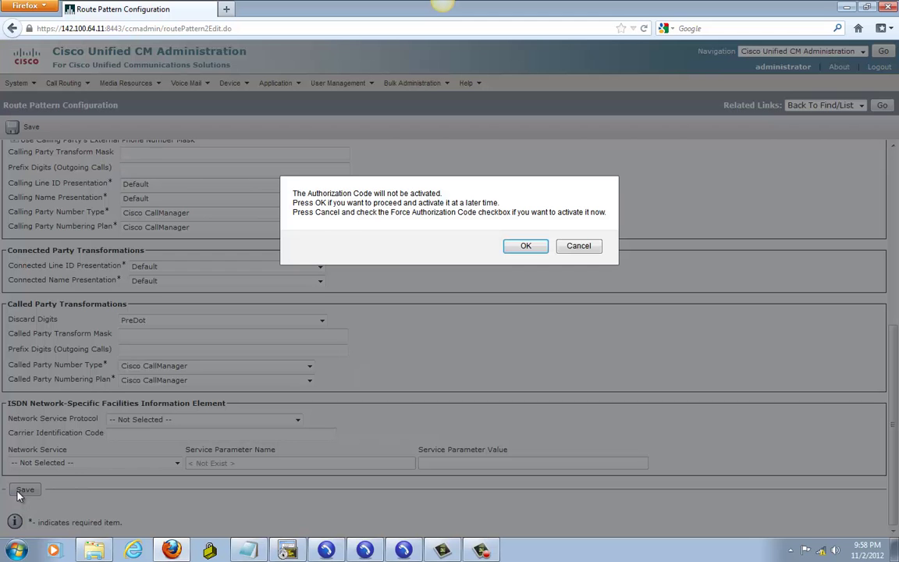
click(524, 254)
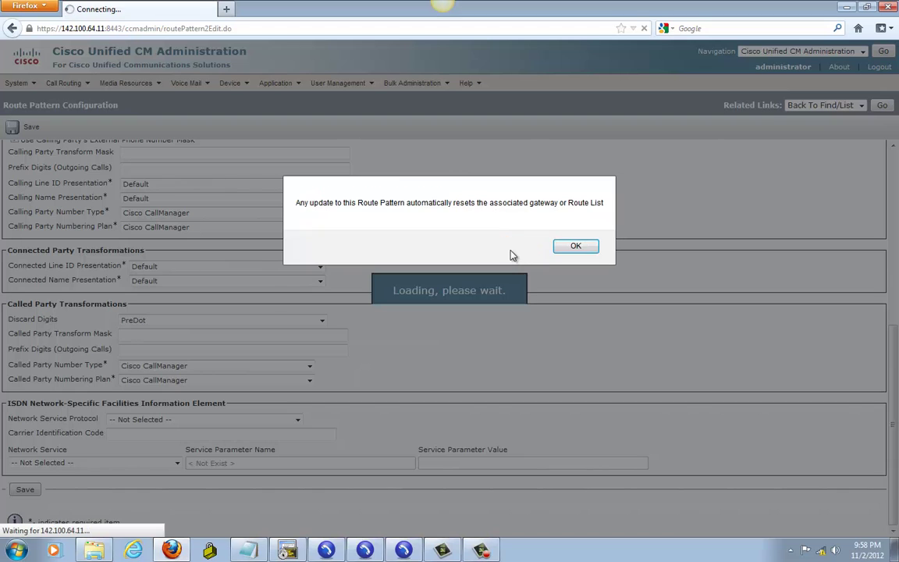
click(576, 247)
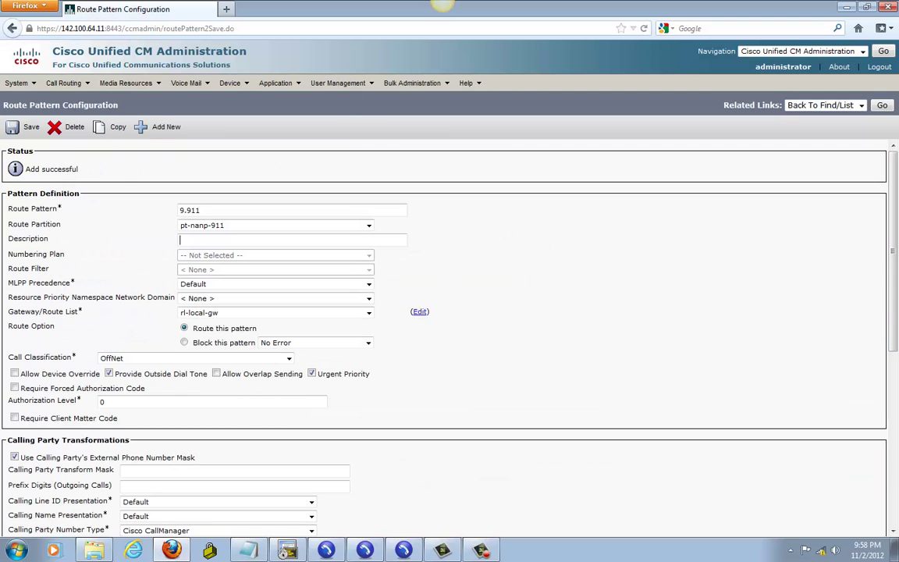
Step: Copy 9.911 into new pattern 9.[2-9]XXXXXX in partition pt-nanp-local and save it
click(117, 126)
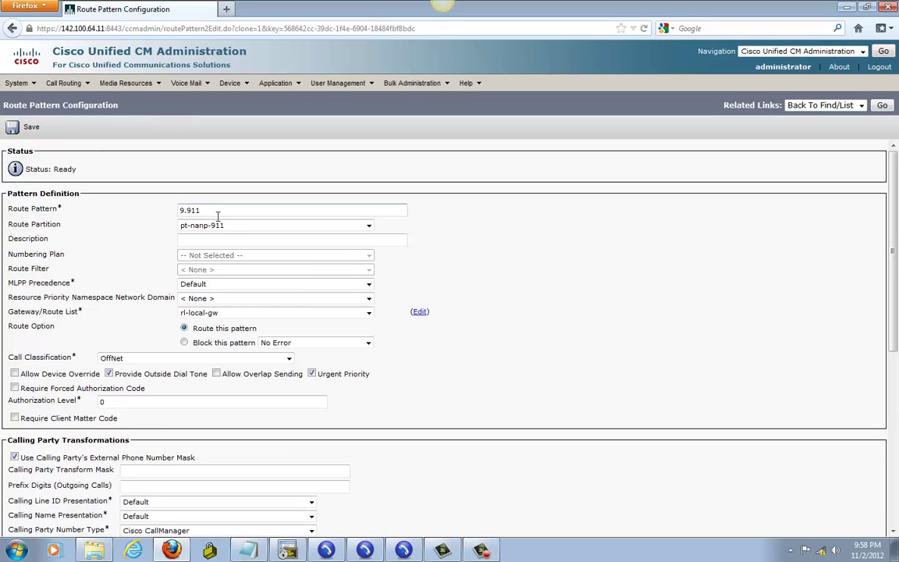
key(BackSpace)
key(BackSpace)
key(BackSpace)
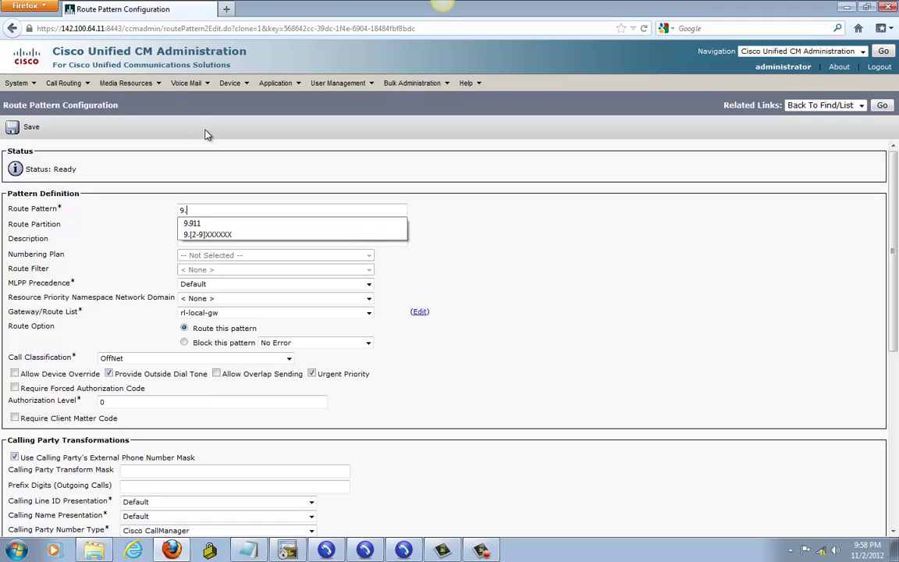
click(204, 234)
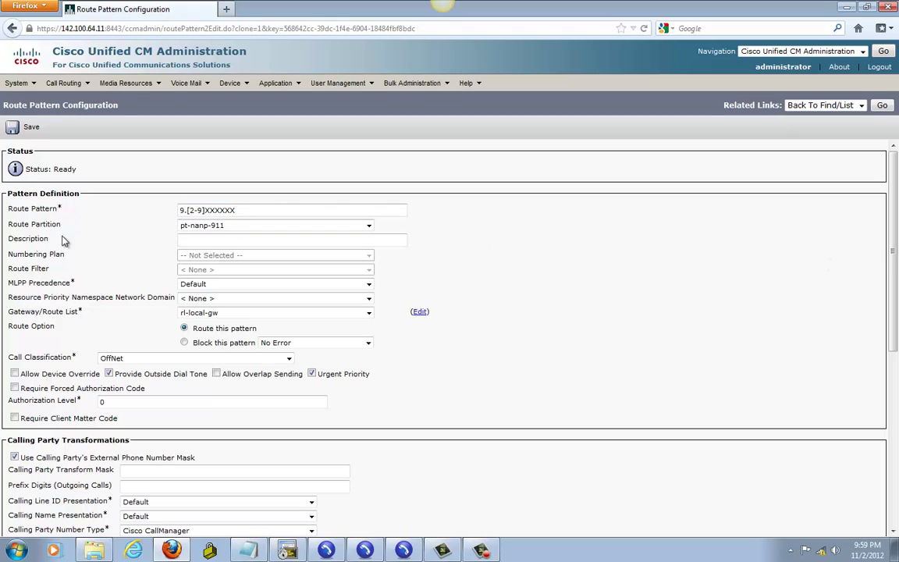
click(226, 225)
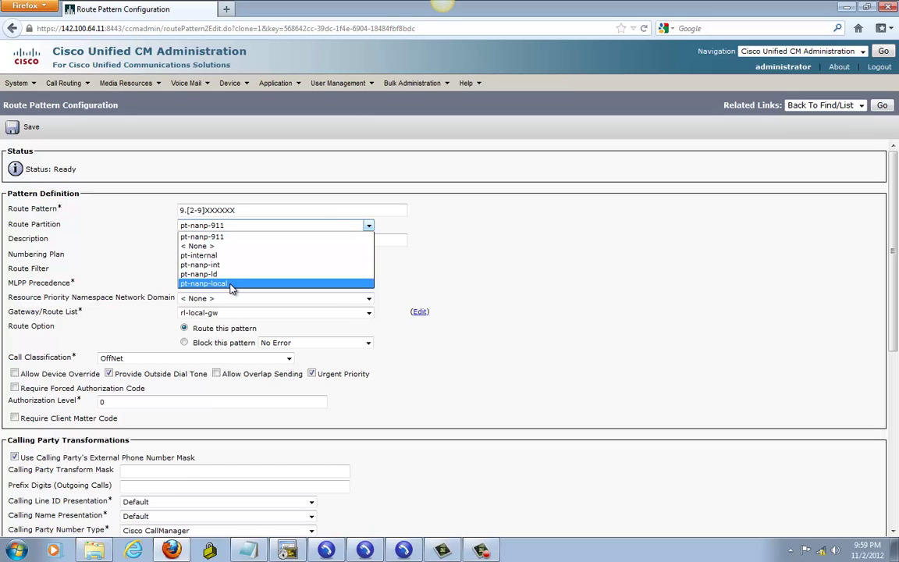
click(231, 284)
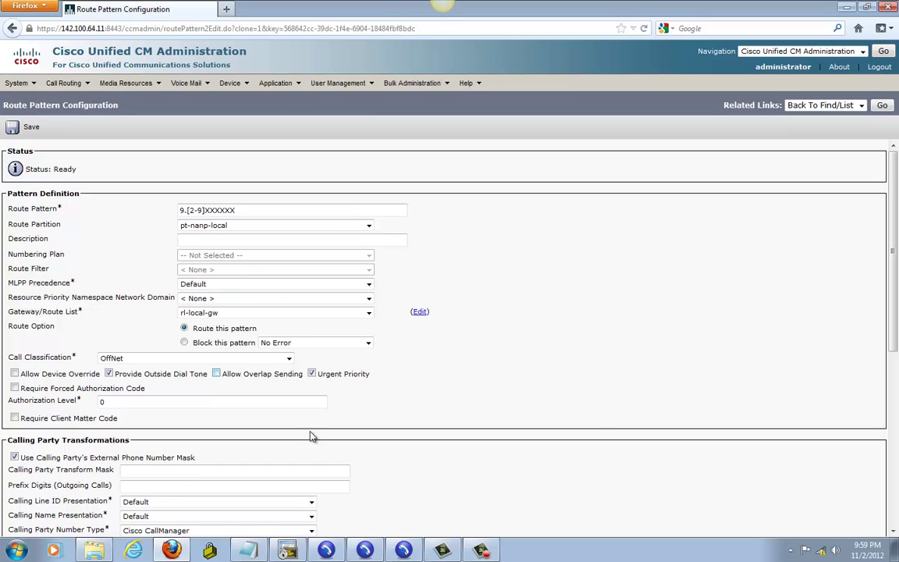
drag(896, 335, 894, 257)
click(38, 130)
click(521, 247)
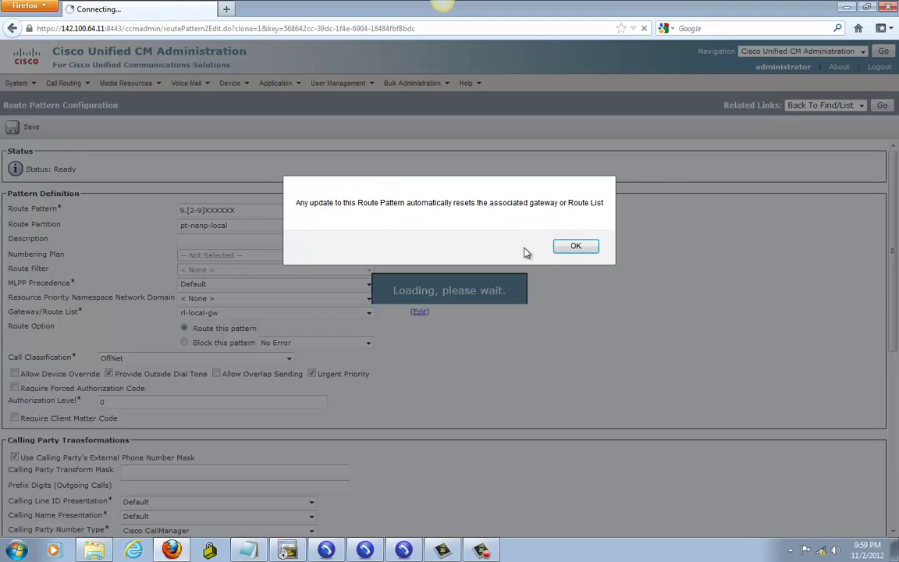
key(Return)
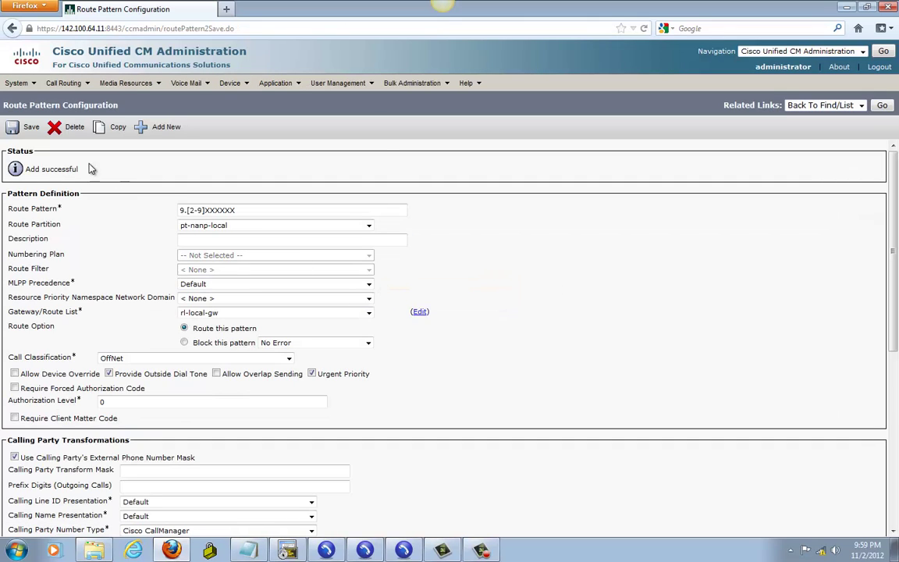
Step: Copy the local pattern and change its value to 9.1[2-9]XX[2-9]XXXX
click(117, 131)
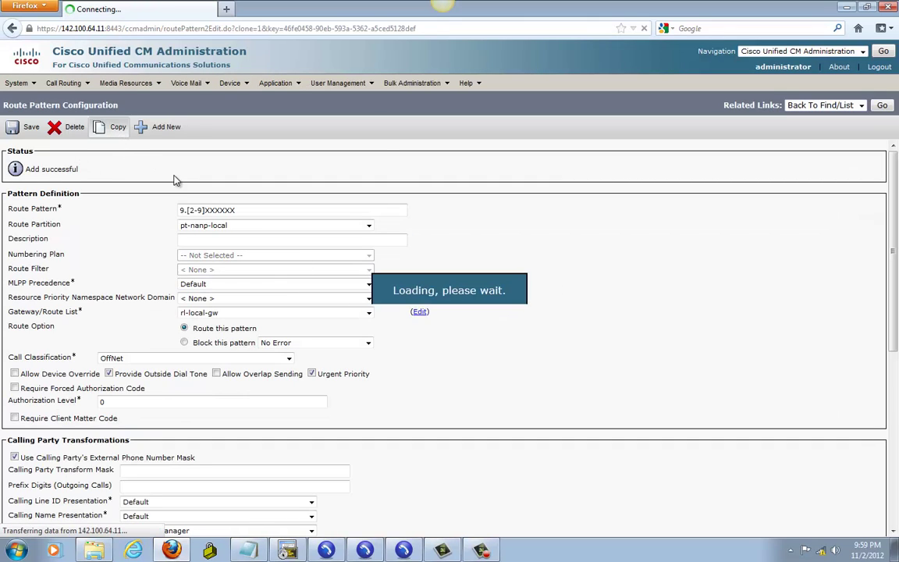
click(277, 211)
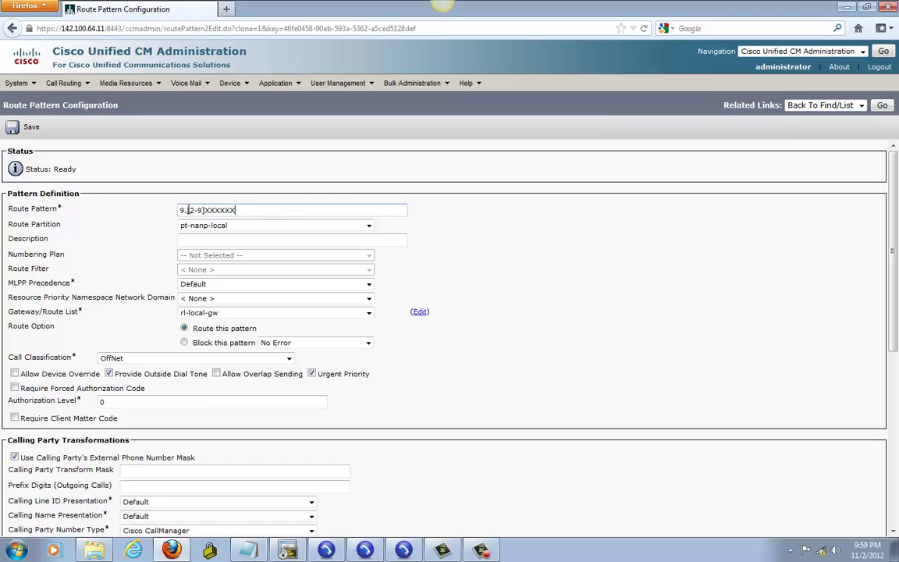
key(Down)
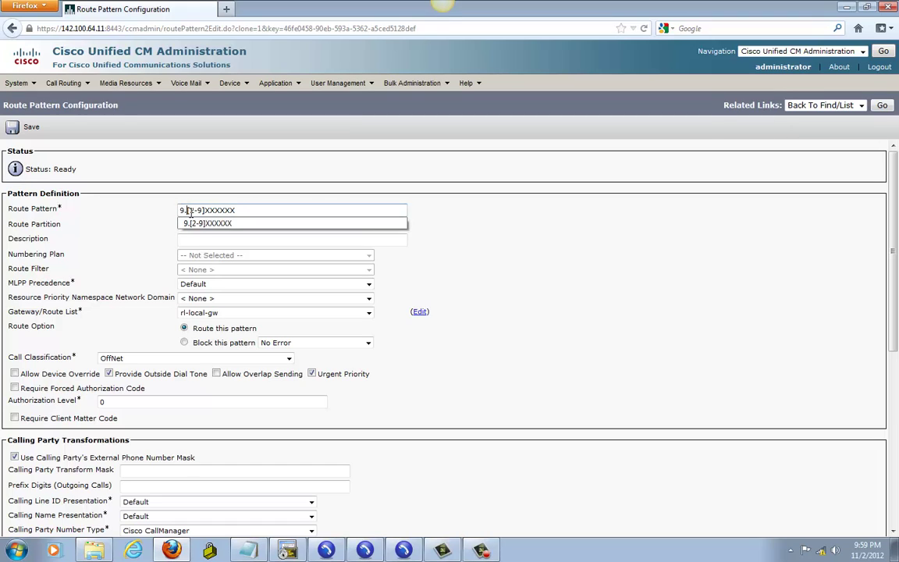
key(Down)
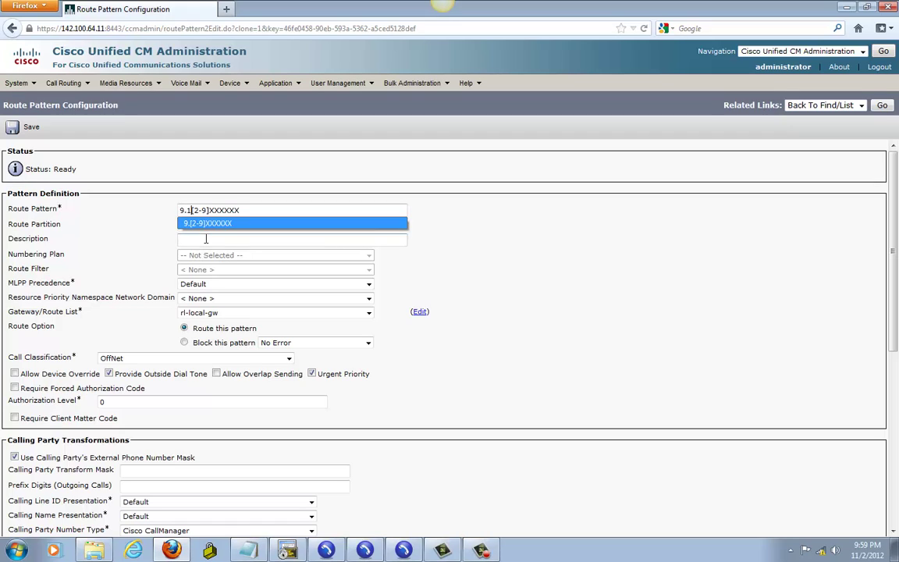
click(190, 211)
text(1)
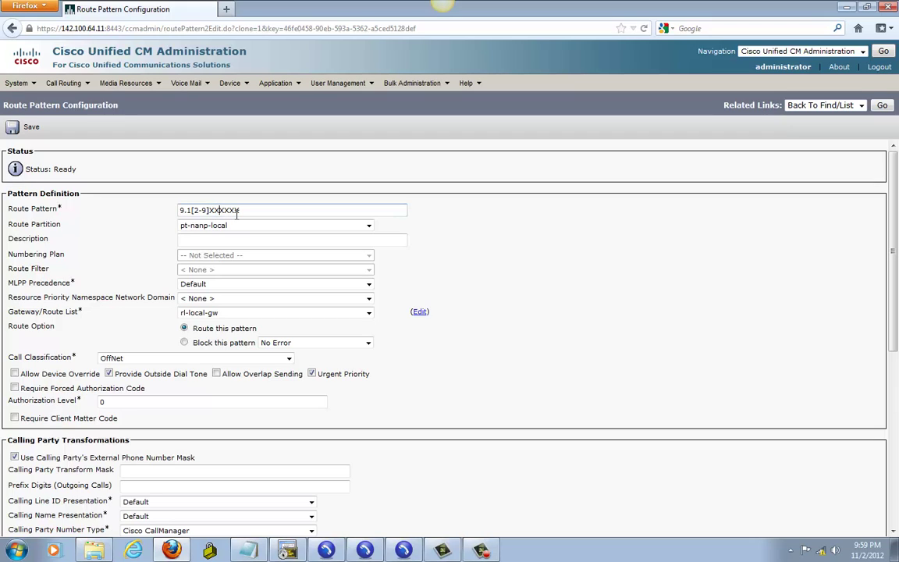
text([2-9)
click(482, 552)
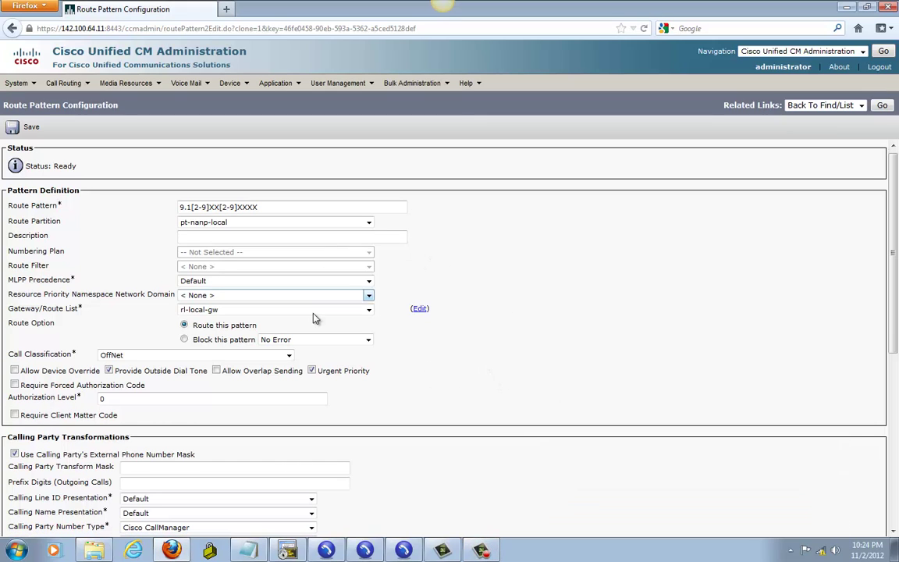
Step: Clear Urgent Priority on the long-distance pattern, save it, and confirm both alerts
click(312, 372)
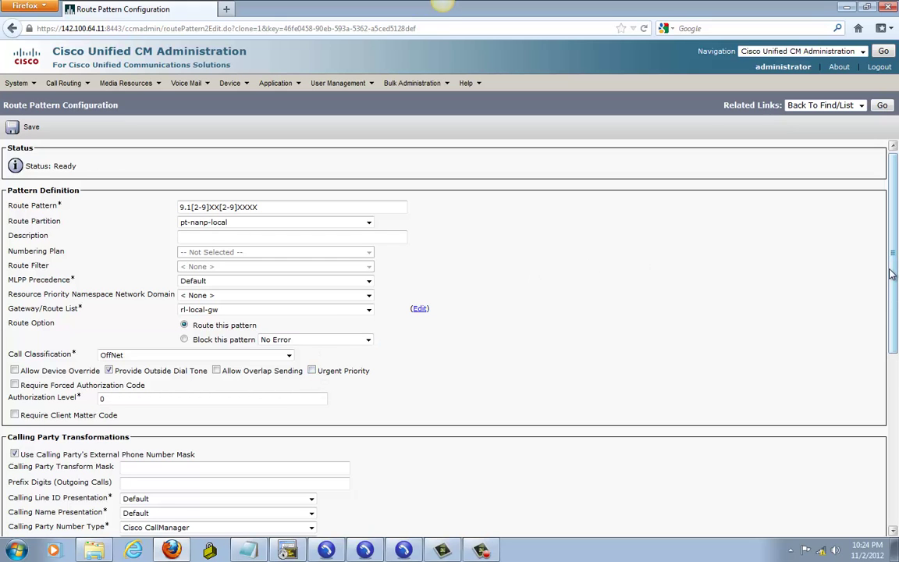
scroll(894, 292, down, 8)
scroll(897, 297, up, 5)
scroll(897, 297, up, 3)
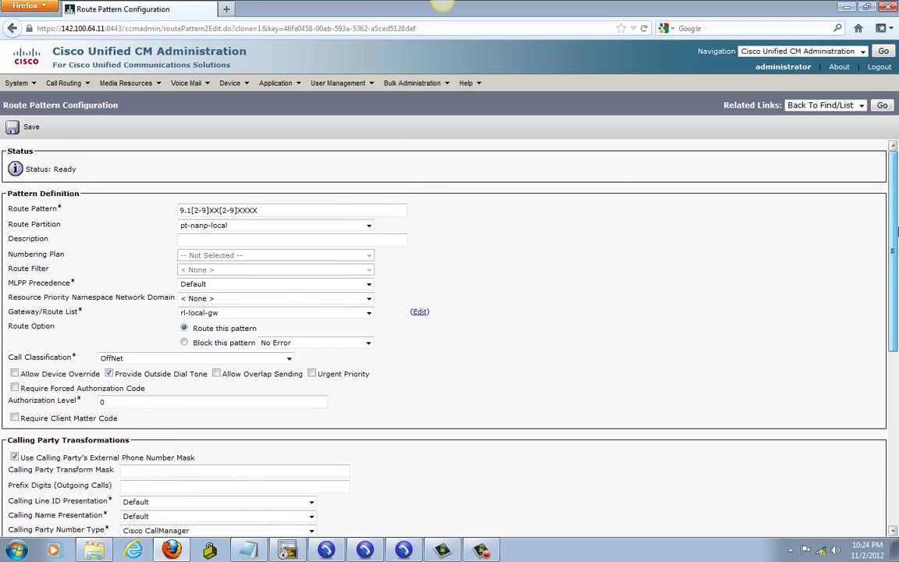
click(21, 129)
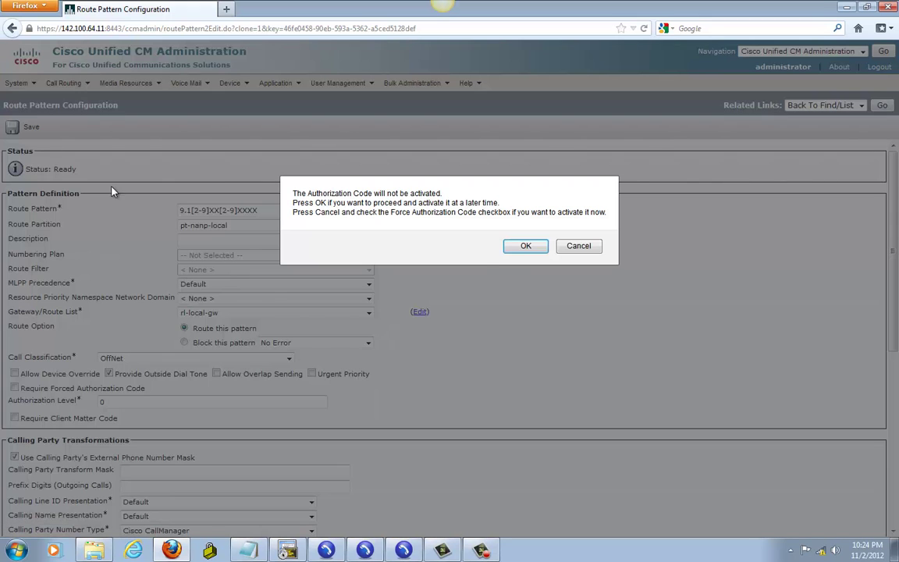
click(521, 247)
key(Return)
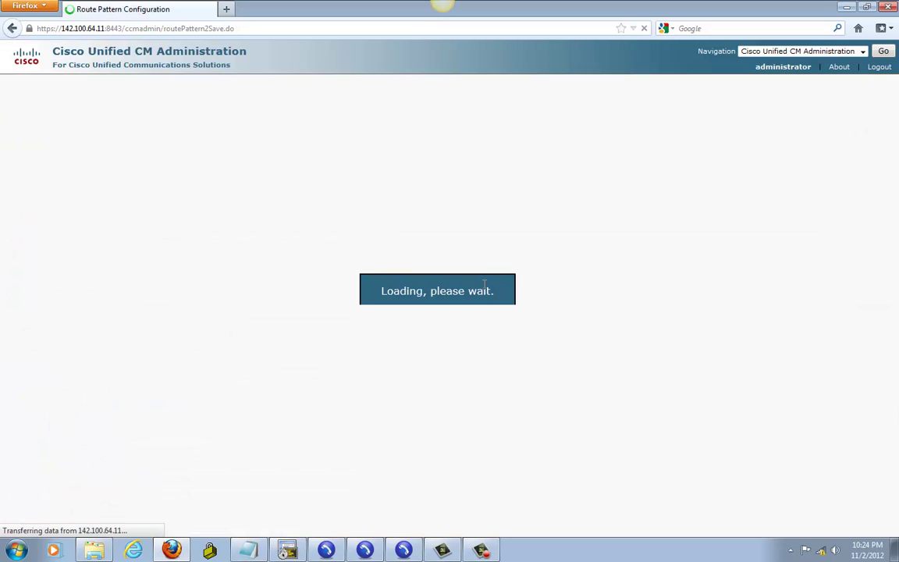
Step: Uncheck Urgent Priority on 9.[2-9]XXXXXX, save, and return to the route pattern list
click(882, 109)
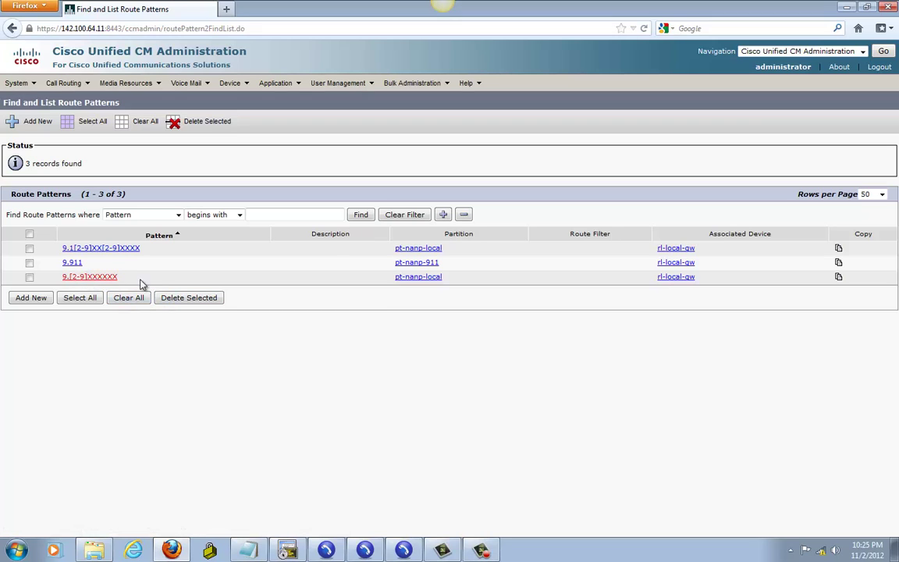
click(93, 278)
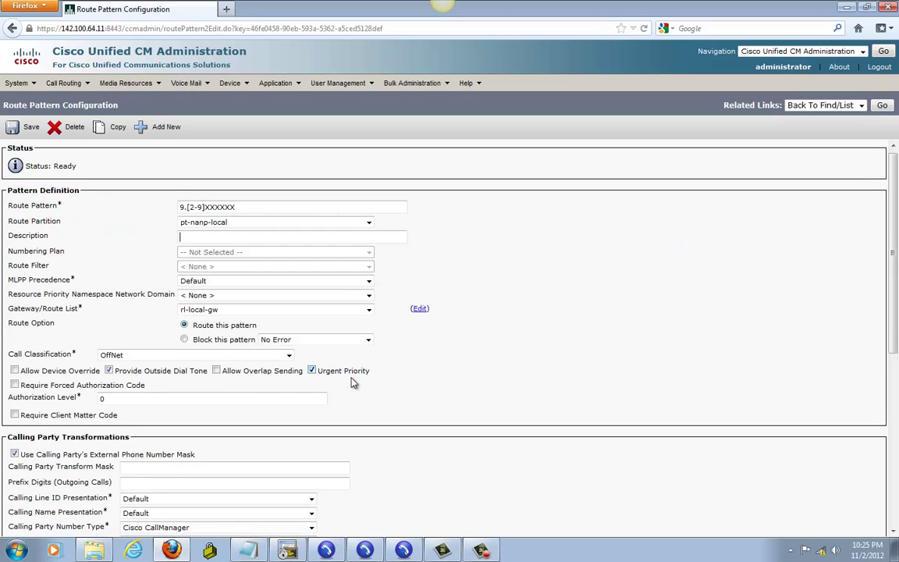
scroll(353, 382, down, 1)
click(313, 360)
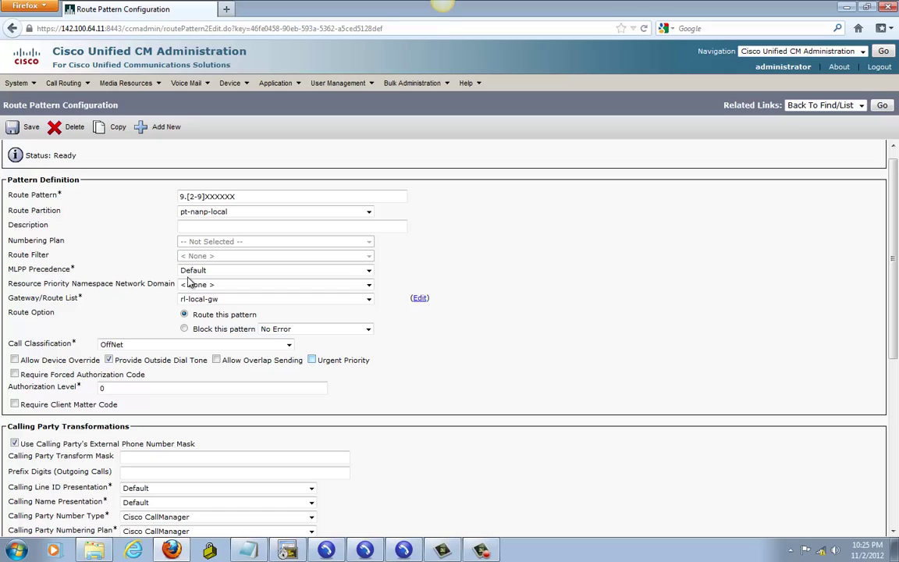
click(25, 126)
click(526, 246)
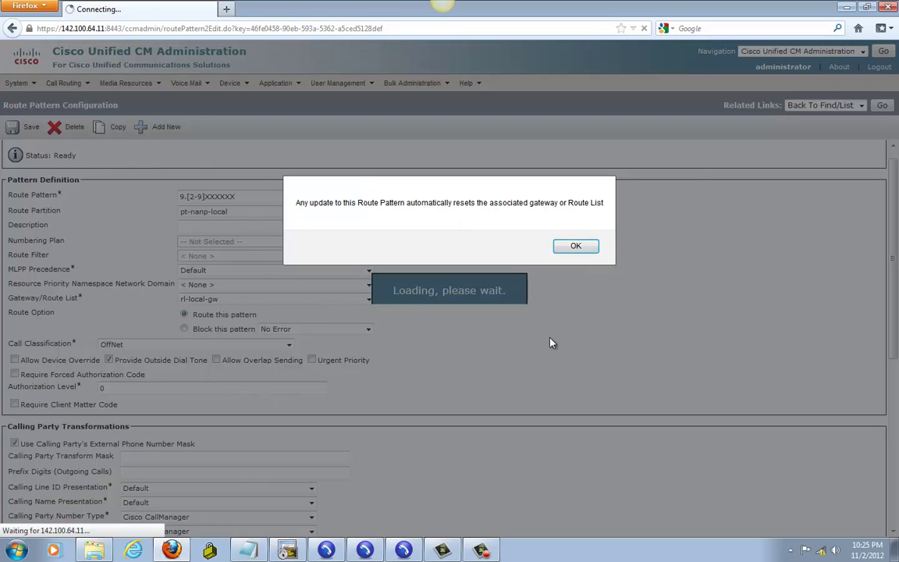
click(576, 245)
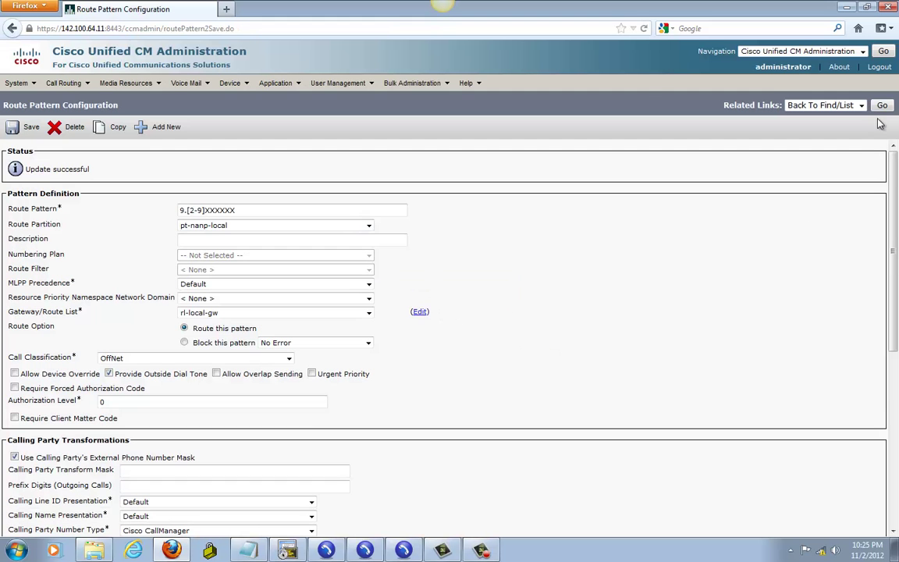
click(882, 104)
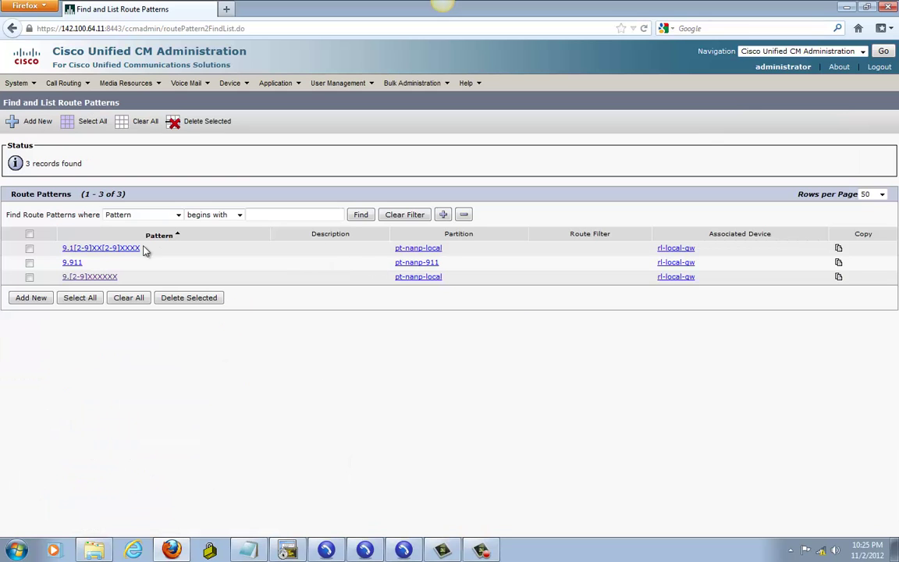
Step: Put the 9.1[2-9]XX[2-9]XXXX pattern in partition pt-nanp-ld and save, accepting the authorization code alert
click(95, 248)
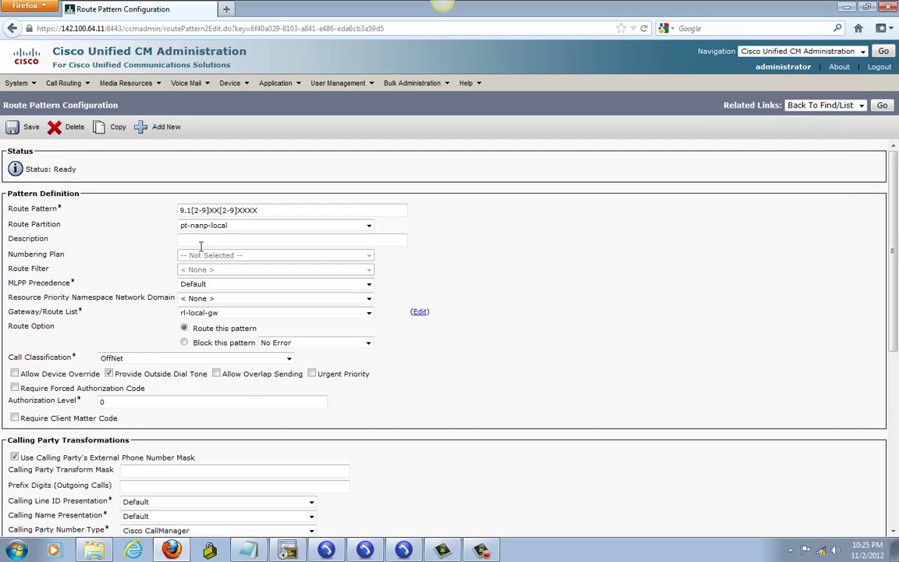
click(220, 225)
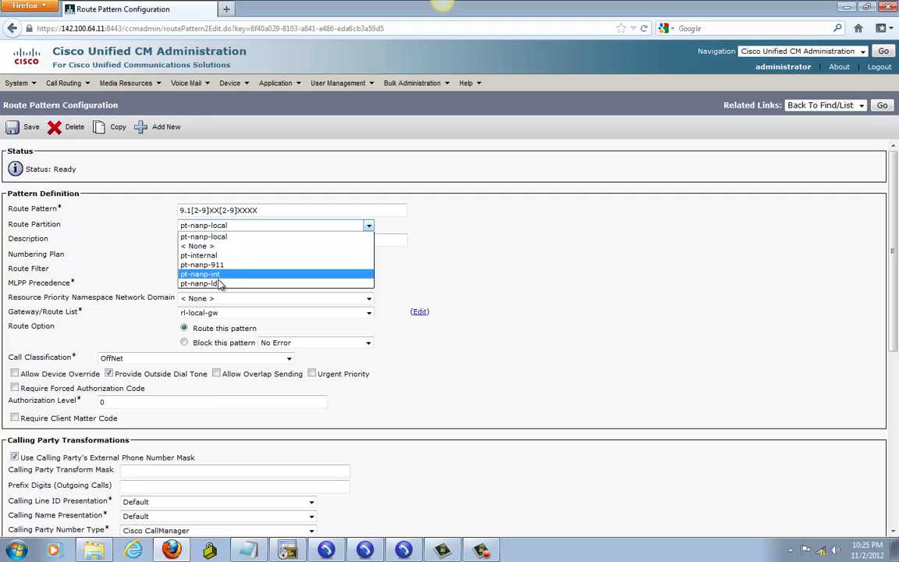
click(218, 284)
click(25, 126)
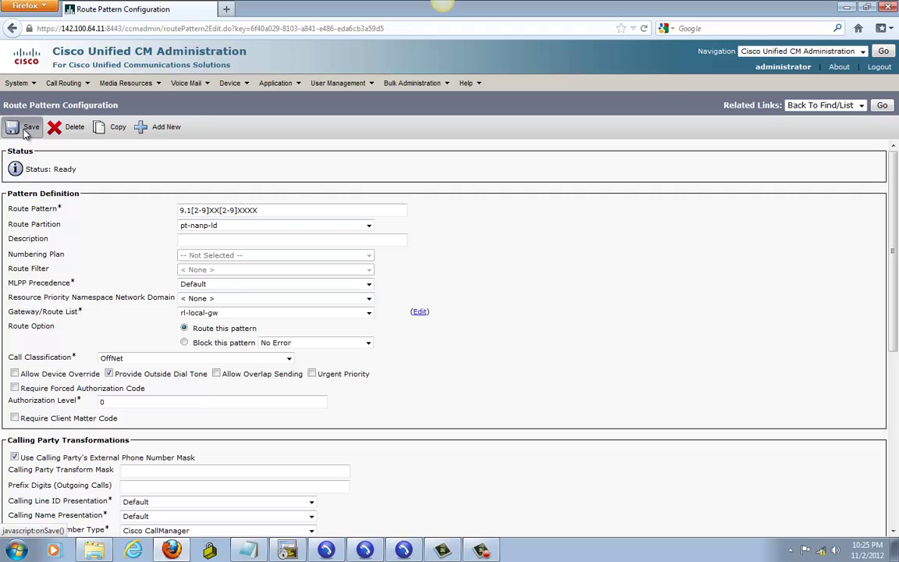
click(520, 247)
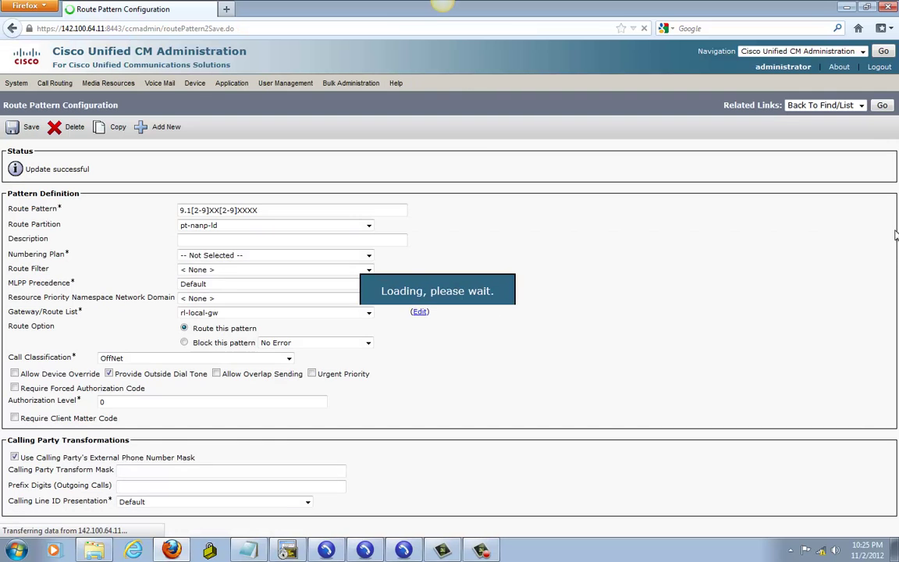
drag(894, 250, 893, 324)
drag(893, 224, 892, 148)
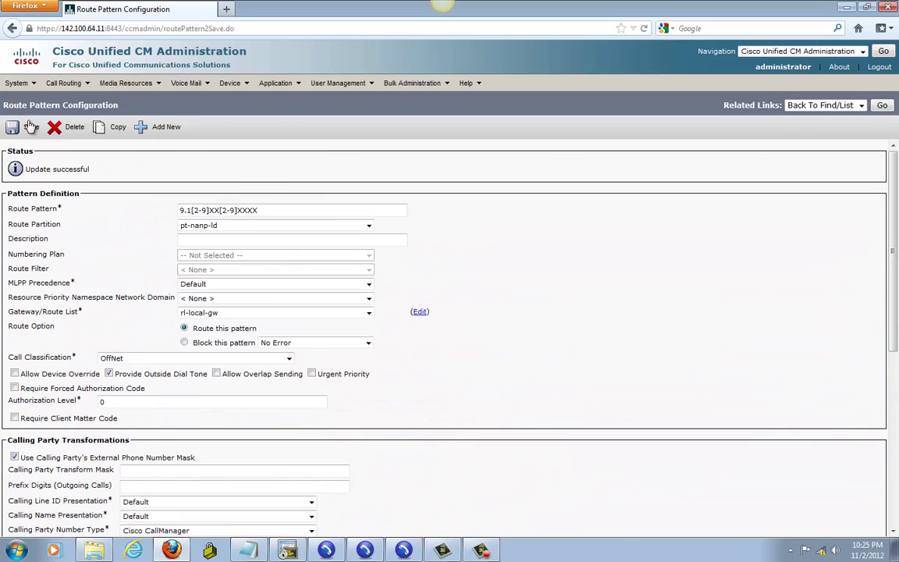
Step: Copy the long-distance pattern, change it to 9.011!#, and assign partition pt-nanp-int
click(117, 128)
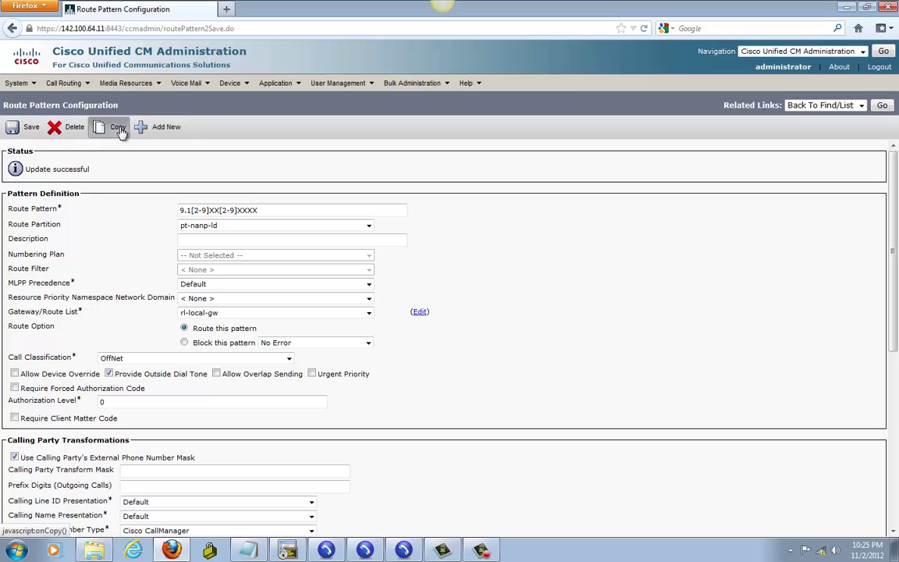
click(267, 209)
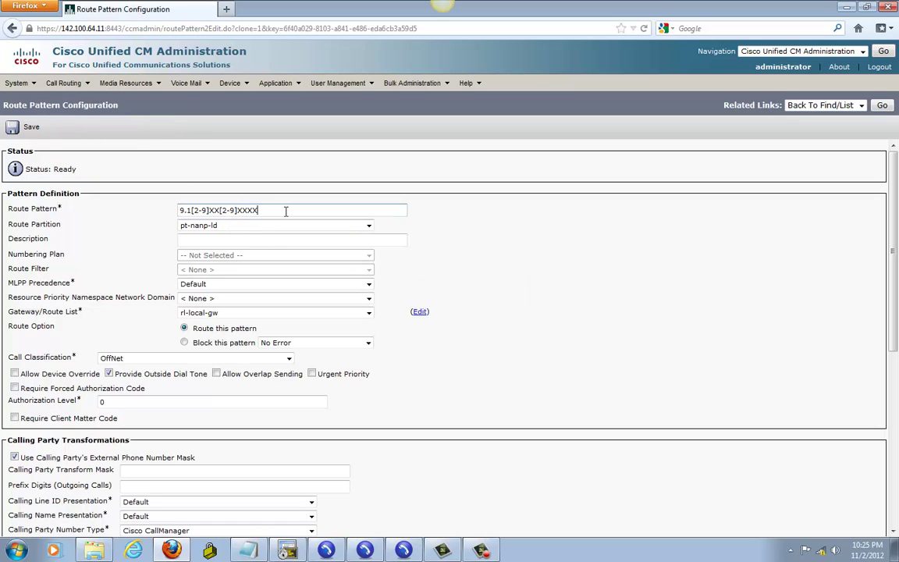
drag(285, 211, 186, 212)
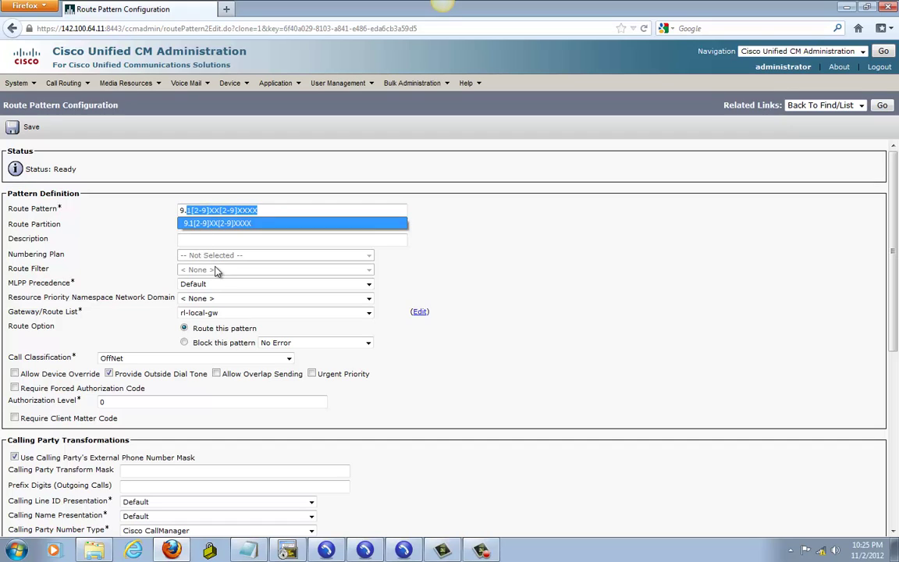
text(011!#)
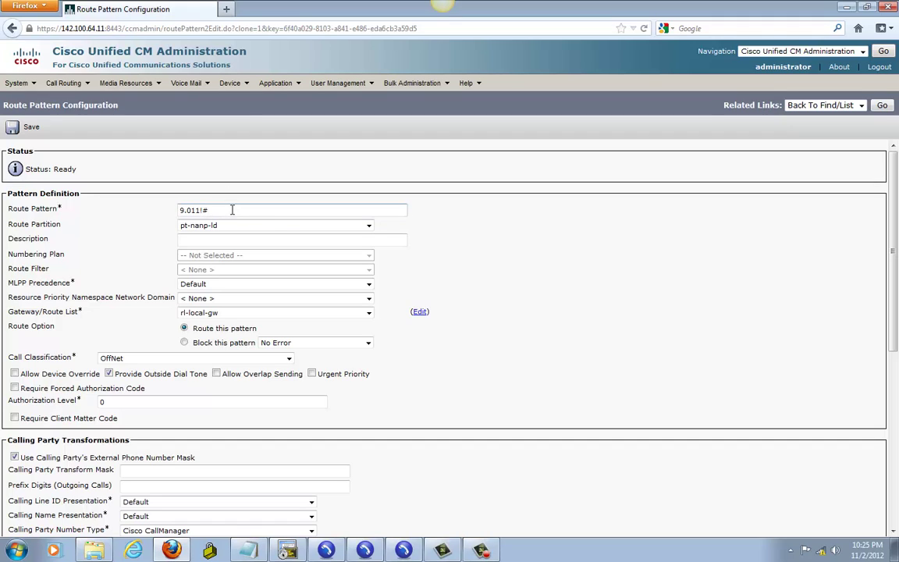
click(285, 231)
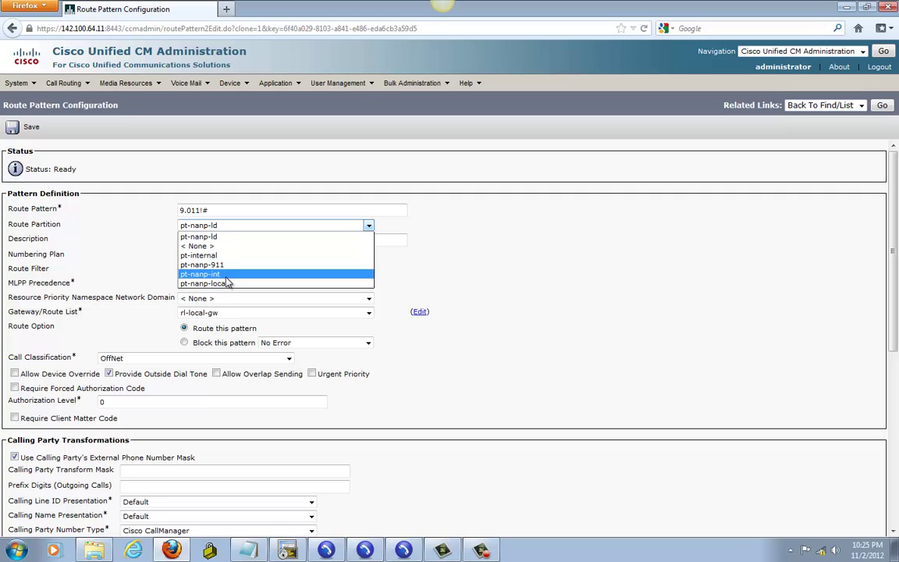
click(201, 274)
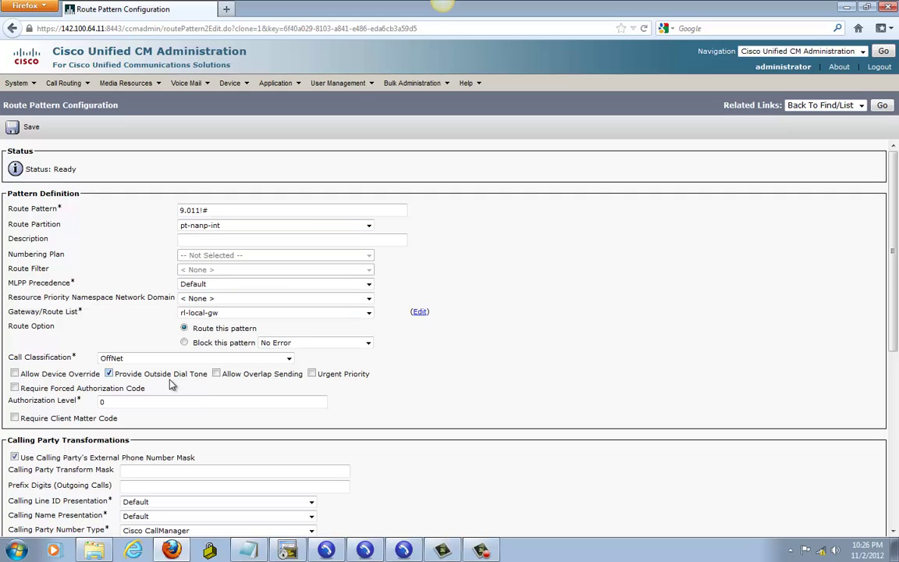
Step: Set Discard Digits to PreDot Trailing-# and save, acknowledging the authorization code and gateway reset alerts
drag(895, 270, 895, 446)
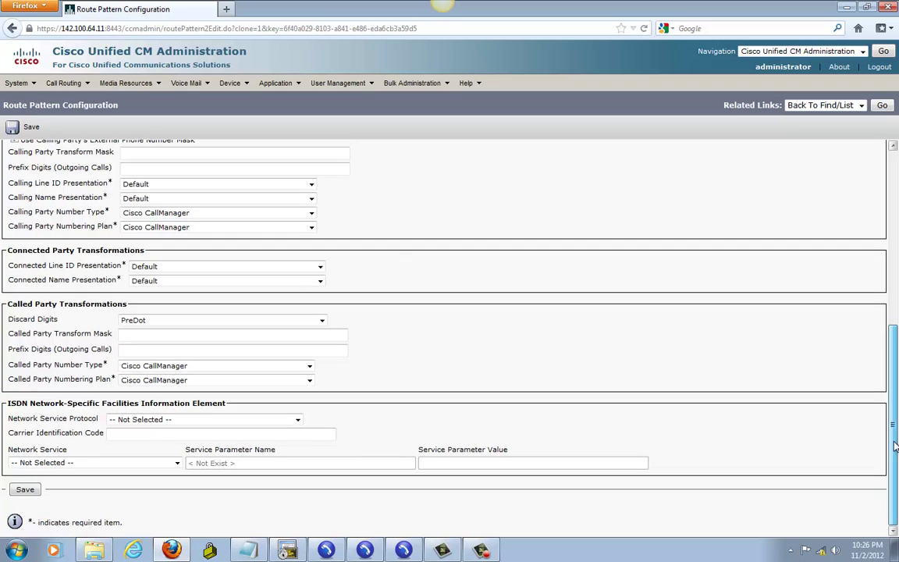
click(170, 321)
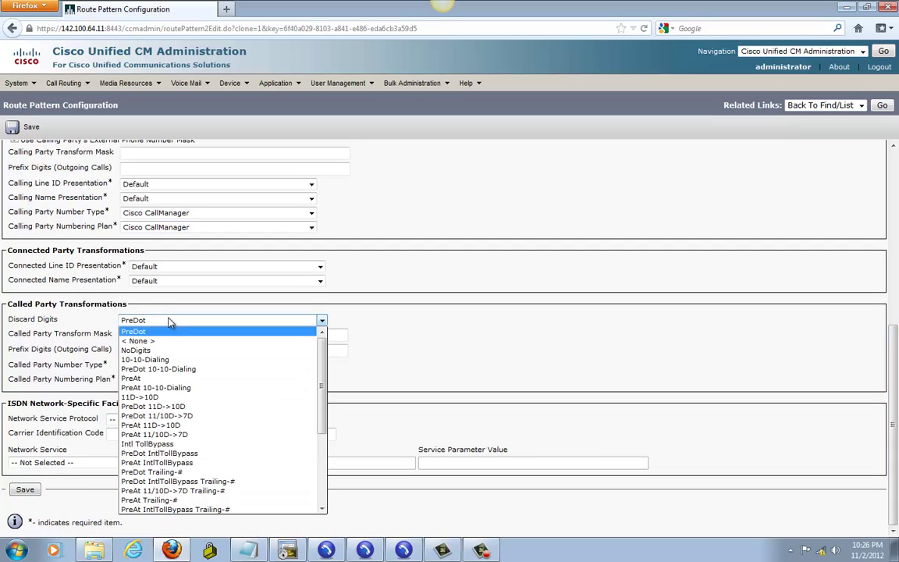
drag(324, 369, 324, 392)
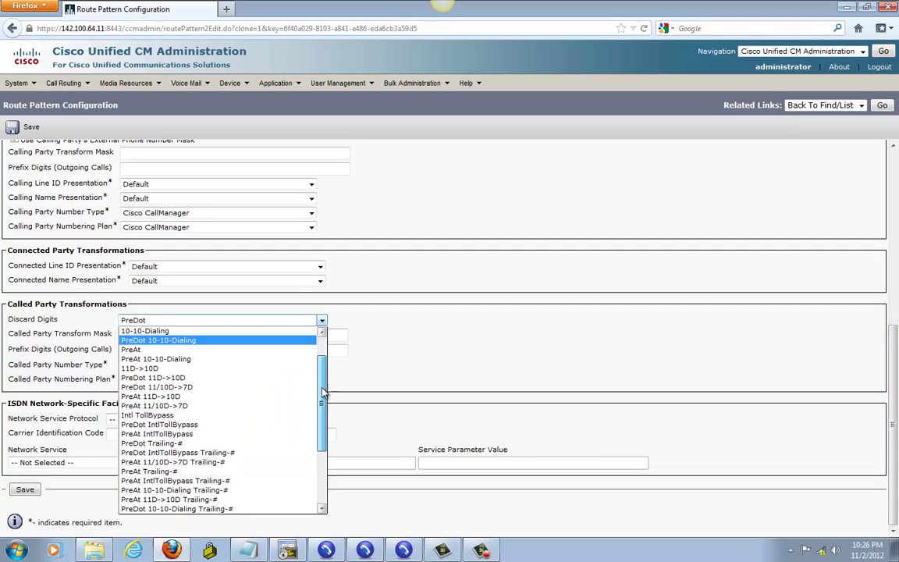
scroll(289, 358, down, 2)
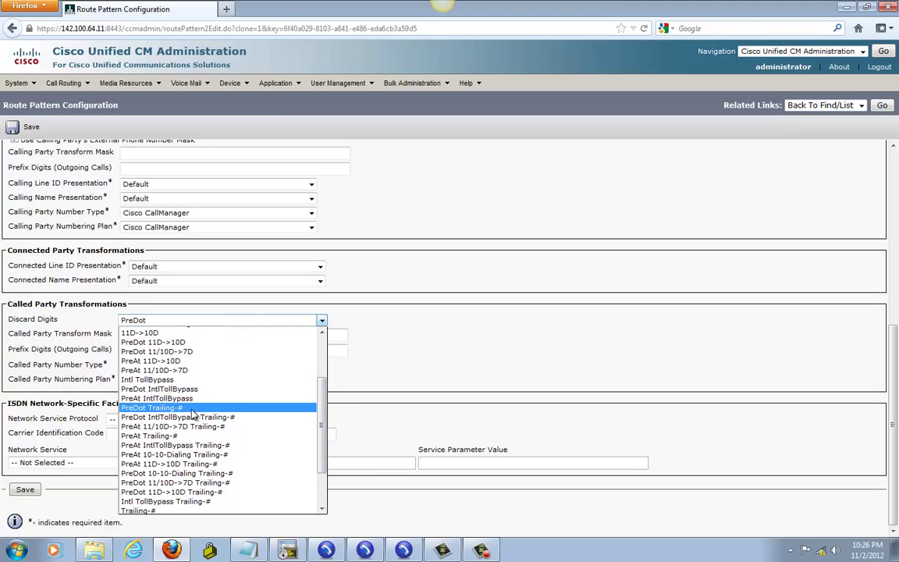
click(190, 408)
click(30, 489)
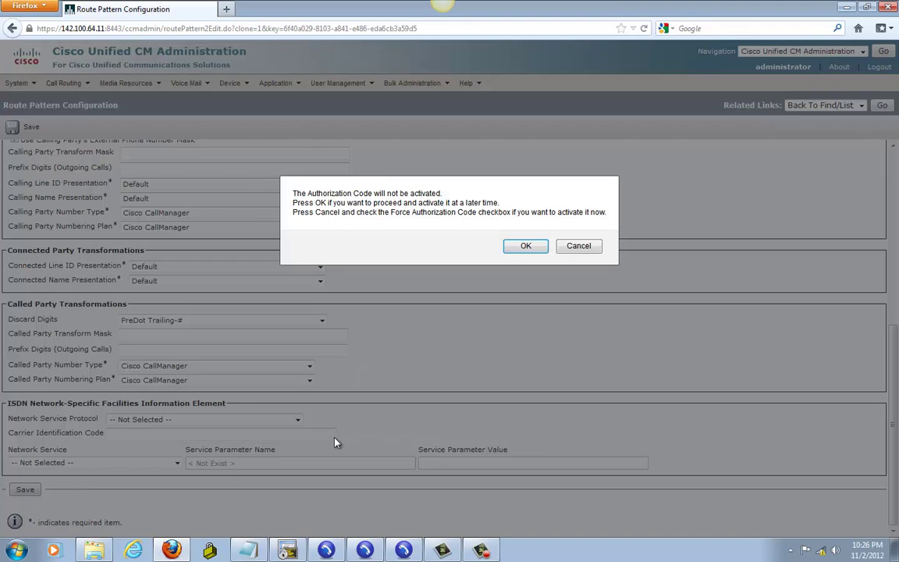
click(521, 246)
click(576, 246)
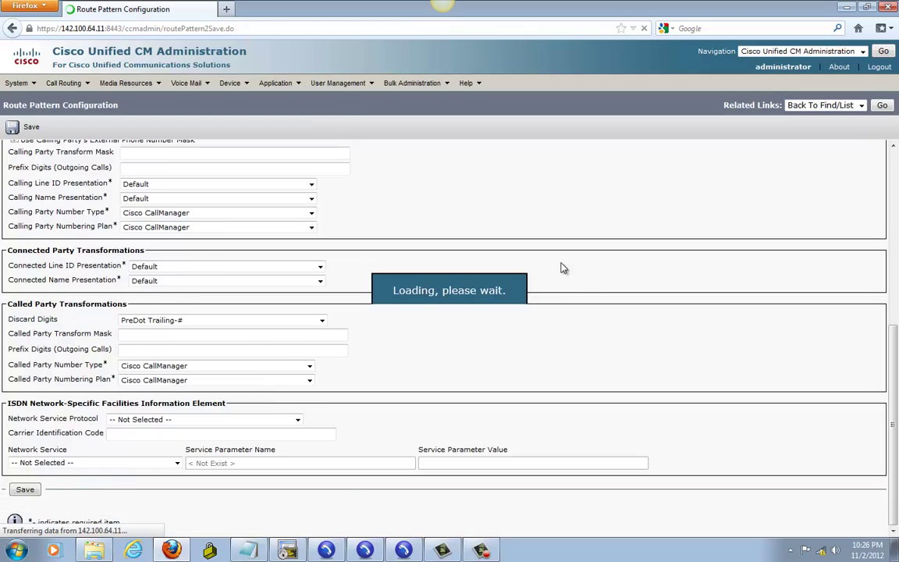